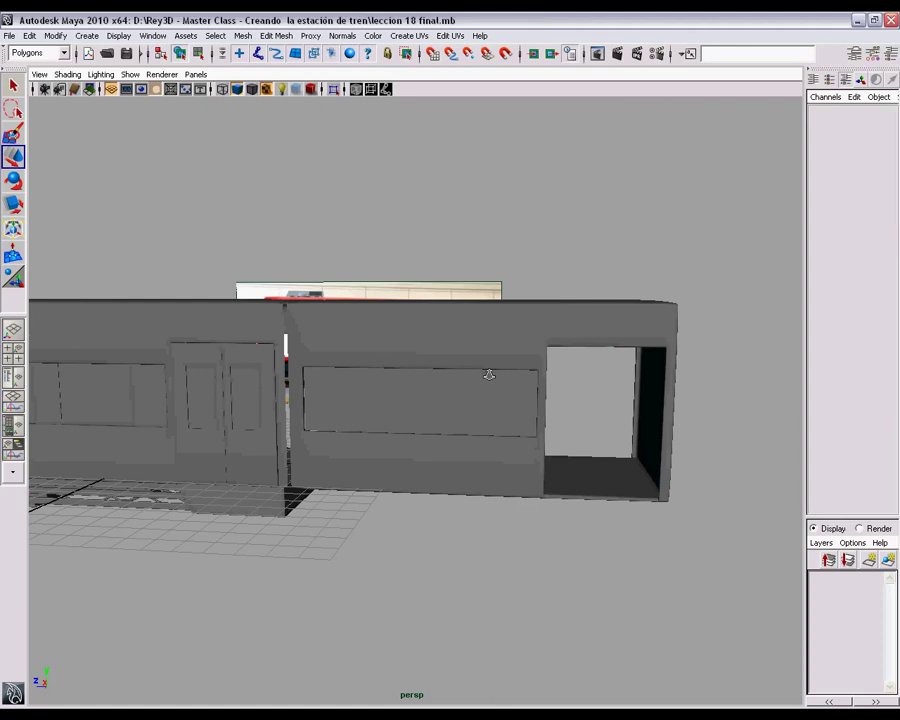
Step: Delete the panel filling the long window opening of the end car section
{"action": "key", "text": "Delete"}
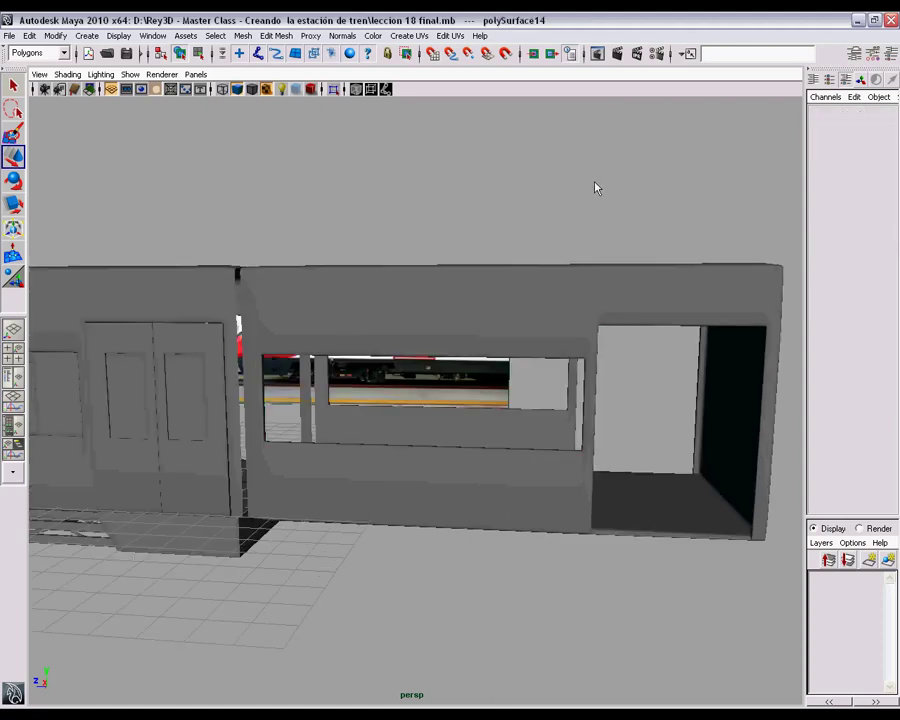
{"action": "left_click_drag", "start_coordinate": [520, 318], "coordinate": [556, 300], "text": "alt"}
Step: Move the end car section (polySurface12) along Z to -0.931 to close the gap with the neighbouring section
{"action": "left_click", "coordinate": [558, 301]}
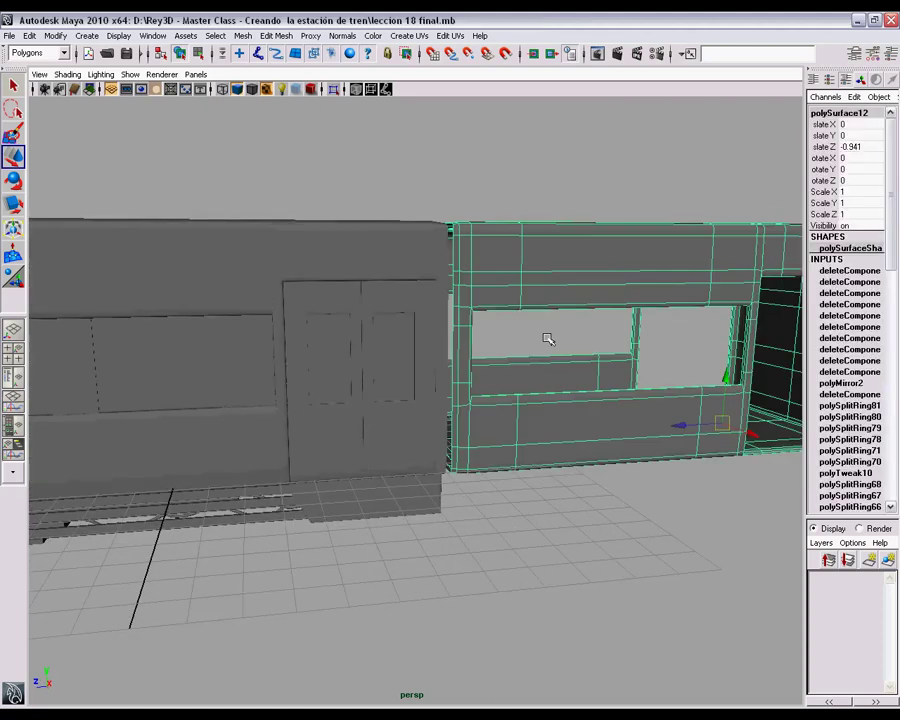
{"action": "left_click_drag", "start_coordinate": [619, 369], "coordinate": [540, 375], "text": "alt"}
{"action": "right_click_drag", "start_coordinate": [541, 375], "coordinate": [637, 399], "text": "alt"}
{"action": "left_click_drag", "start_coordinate": [637, 399], "coordinate": [614, 394], "text": "alt"}
{"action": "middle_click_drag", "start_coordinate": [623, 396], "coordinate": [456, 373], "text": "alt"}
{"action": "left_click_drag", "start_coordinate": [455, 373], "coordinate": [522, 384], "text": "alt"}
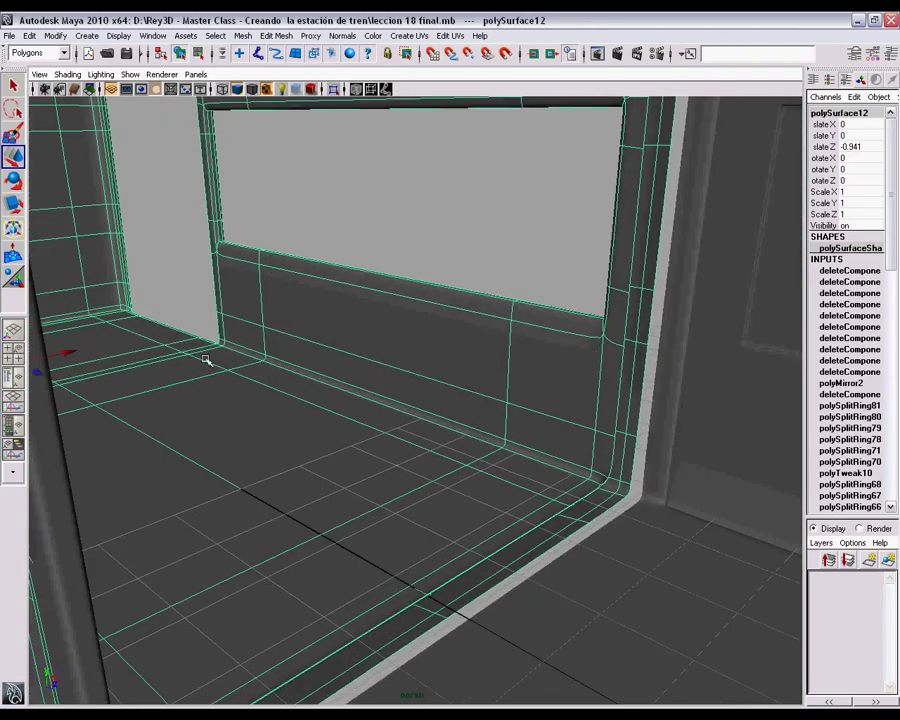
{"action": "left_click_drag", "start_coordinate": [40, 374], "coordinate": [45, 375]}
{"action": "left_click_drag", "start_coordinate": [254, 387], "coordinate": [437, 341], "text": "alt"}
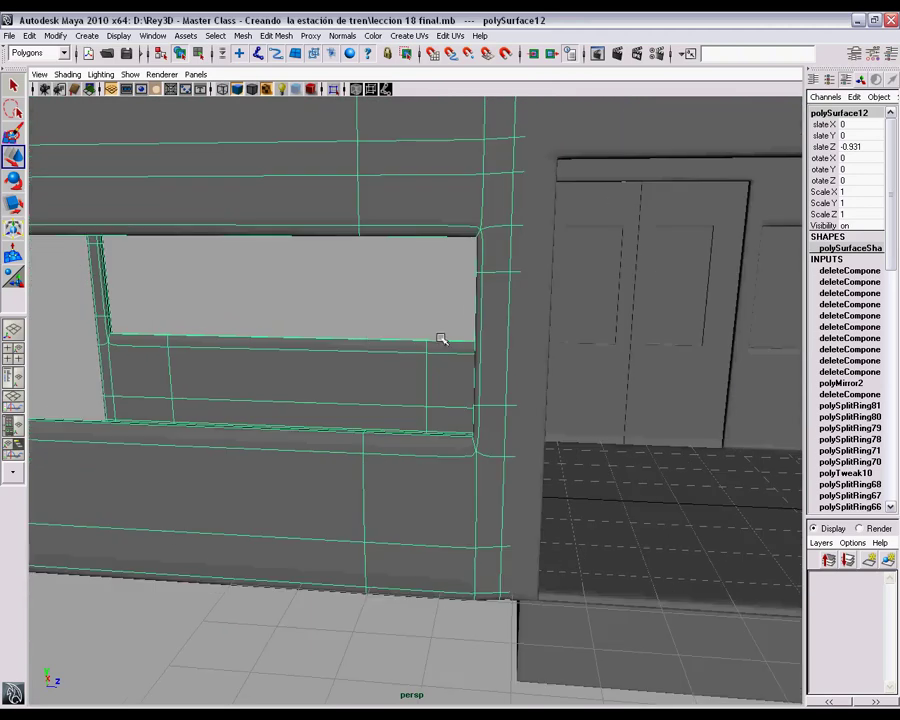
{"action": "left_click_drag", "start_coordinate": [265, 357], "coordinate": [444, 358], "text": "alt"}
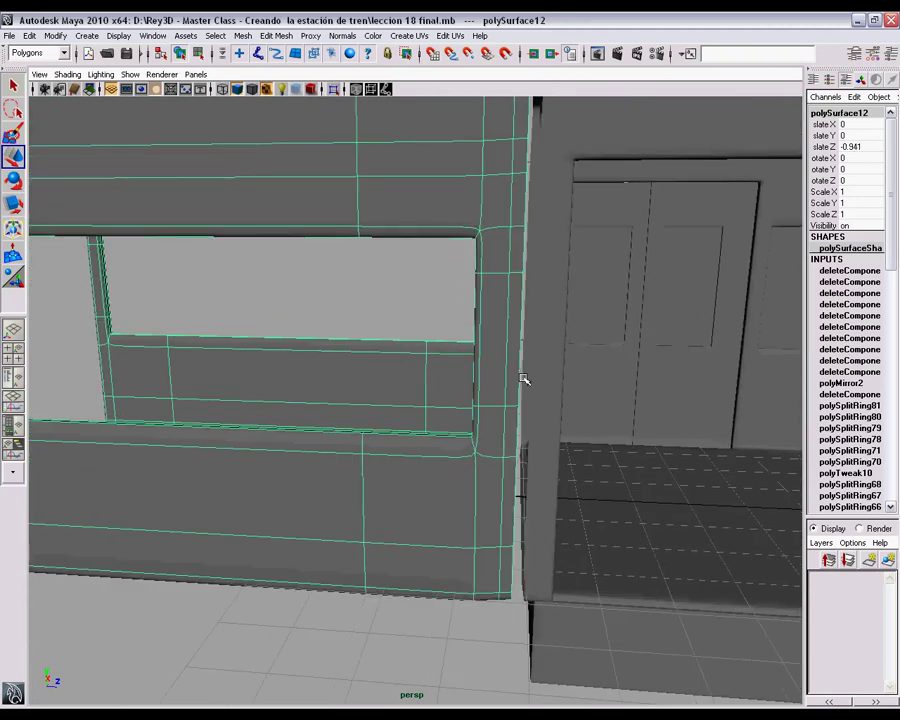
{"action": "left_click_drag", "start_coordinate": [565, 356], "coordinate": [358, 366], "text": "alt"}
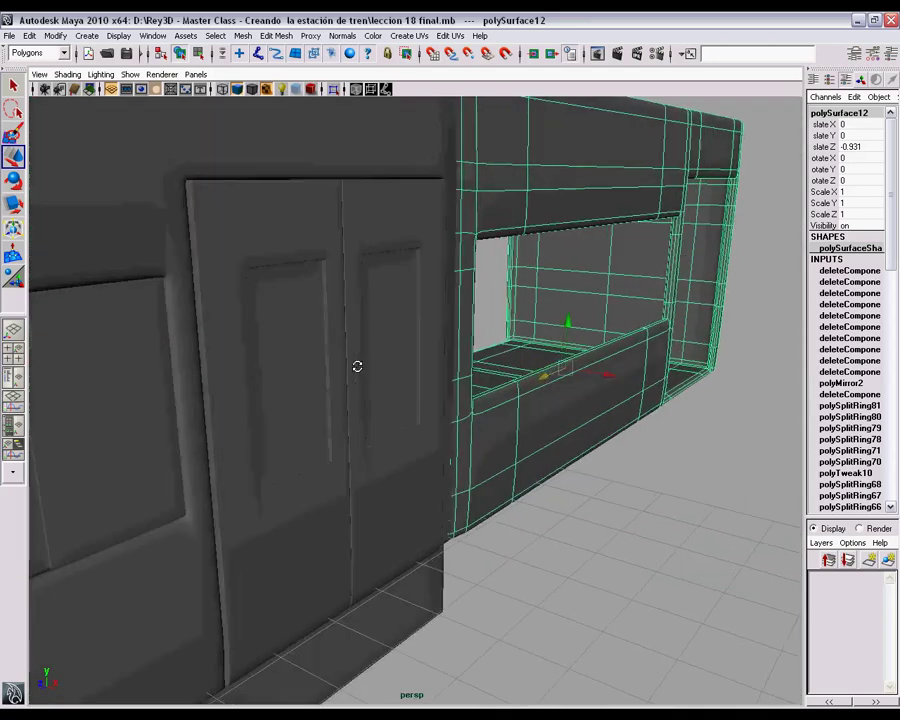
Step: Examine the joint between the two car sections from outside and at floor level inside the car
{"action": "right_click_drag", "start_coordinate": [358, 366], "coordinate": [510, 454], "text": "alt"}
{"action": "left_click", "coordinate": [671, 652]}
{"action": "left_click_drag", "start_coordinate": [637, 502], "coordinate": [599, 488], "text": "alt"}
{"action": "right_click_drag", "start_coordinate": [599, 488], "coordinate": [428, 404], "text": "alt"}
{"action": "left_click_drag", "start_coordinate": [428, 404], "coordinate": [446, 466], "text": "alt"}
{"action": "right_click_drag", "start_coordinate": [446, 466], "coordinate": [506, 474], "text": "alt"}
{"action": "left_click_drag", "start_coordinate": [506, 474], "coordinate": [524, 428], "text": "alt"}
{"action": "left_click", "coordinate": [462, 455]}
{"action": "left_click_drag", "start_coordinate": [462, 455], "coordinate": [441, 526], "text": "alt"}
{"action": "middle_click_drag", "start_coordinate": [446, 553], "coordinate": [496, 434], "text": "alt"}
{"action": "left_click_drag", "start_coordinate": [406, 526], "coordinate": [417, 430], "text": "alt"}
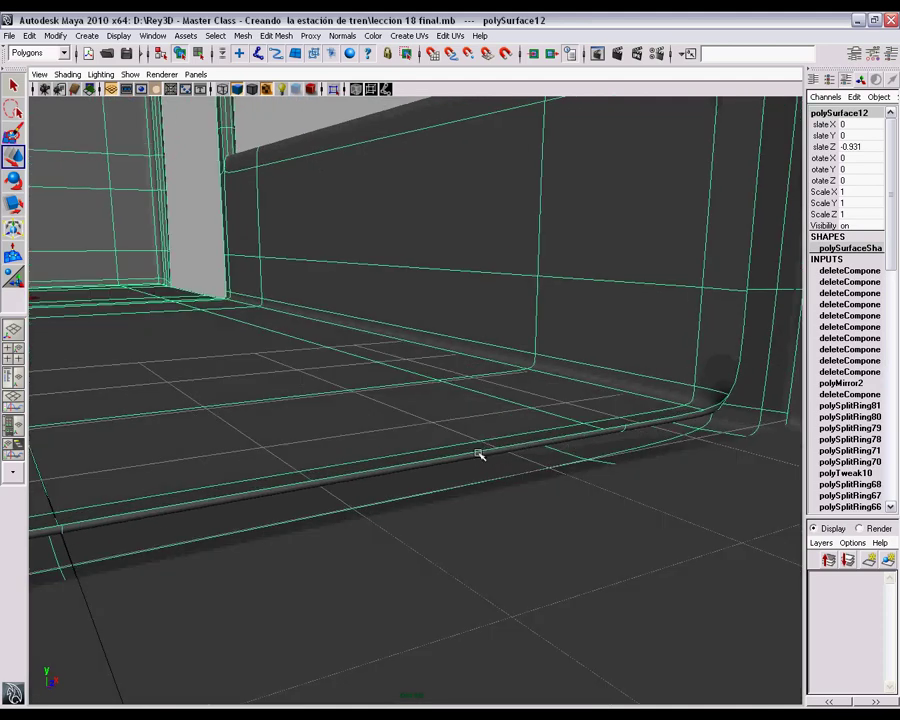
{"action": "left_click_drag", "start_coordinate": [632, 449], "coordinate": [663, 520], "text": "alt"}
{"action": "left_click_drag", "start_coordinate": [519, 514], "coordinate": [483, 407], "text": "alt"}
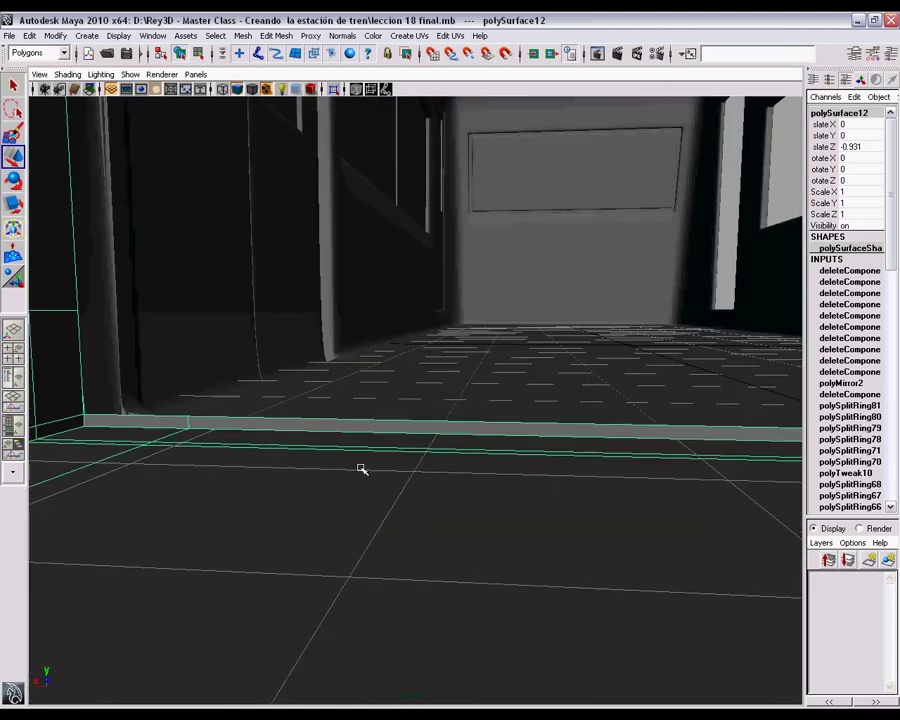
Step: In face mode, delete the corner face and the adjoining face of the raised strip across the end section's floor at the joint
{"action": "mouse_move", "coordinate": [321, 458]}
{"action": "left_mouse_down", "text": "alt"}
{"action": "mouse_move", "coordinate": [456, 458]}
{"action": "mouse_move", "coordinate": [422, 487]}
{"action": "mouse_move", "coordinate": [338, 463]}
{"action": "left_mouse_up", "text": "alt"}
{"action": "right_click_drag", "start_coordinate": [338, 463], "coordinate": [341, 493]}
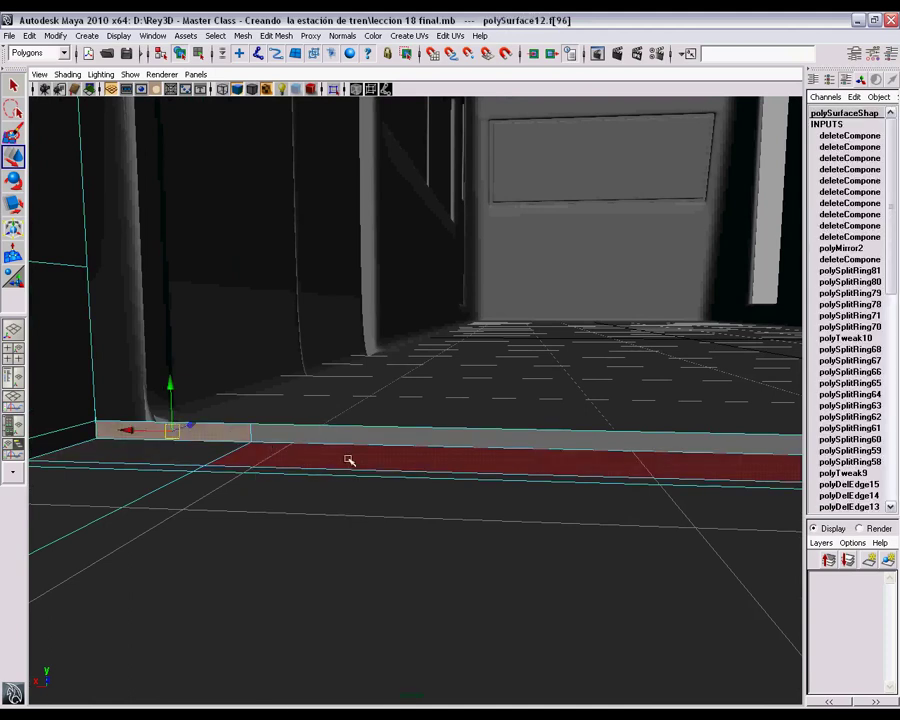
{"action": "key", "text": "Delete"}
{"action": "left_click", "coordinate": [383, 436]}
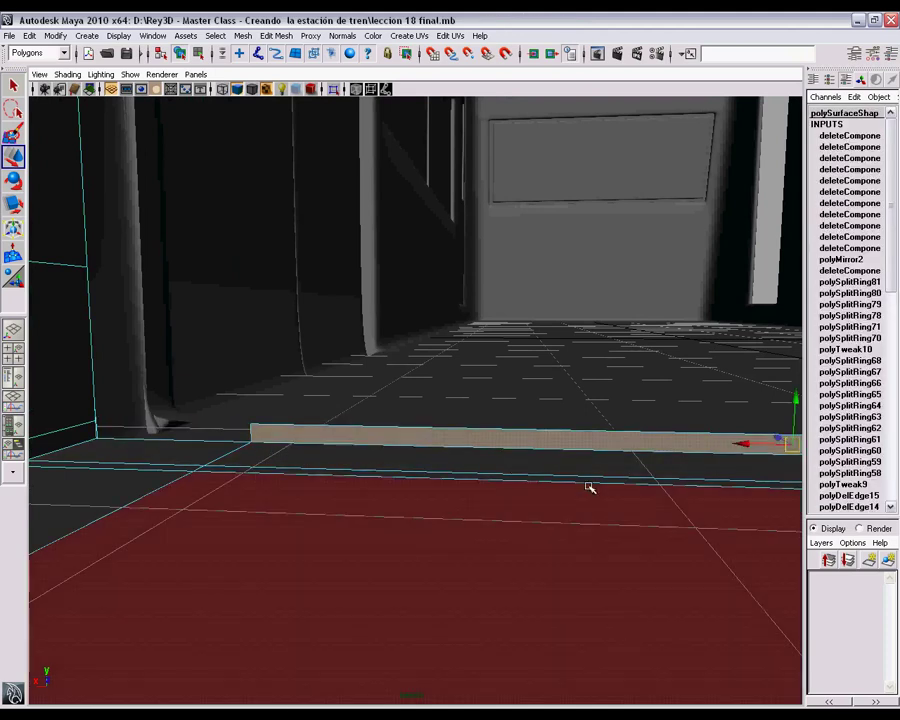
{"action": "key", "text": "Delete"}
Step: Delete the remaining faces of the raised floor strip up to the opposite wall of the end section
{"action": "left_click_drag", "start_coordinate": [664, 507], "coordinate": [445, 499], "text": "alt"}
{"action": "left_click_drag", "start_coordinate": [698, 504], "coordinate": [475, 484], "text": "alt"}
{"action": "left_click_drag", "start_coordinate": [573, 491], "coordinate": [528, 487], "text": "alt"}
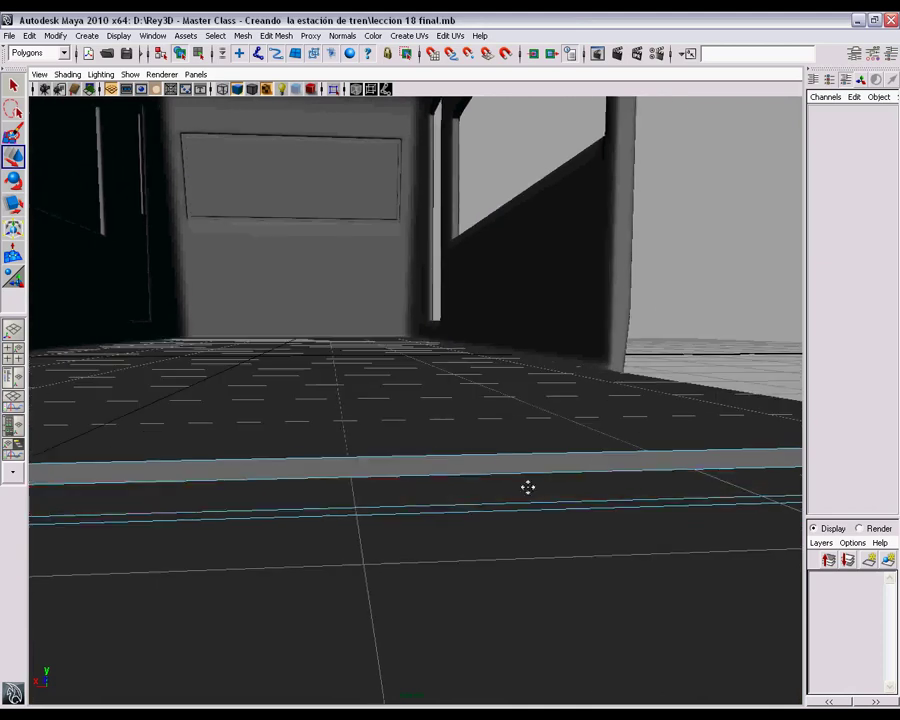
{"action": "left_click", "coordinate": [595, 462]}
{"action": "left_click", "coordinate": [608, 437]}
{"action": "left_click_drag", "start_coordinate": [607, 436], "coordinate": [676, 498], "text": "alt"}
{"action": "middle_click_drag", "start_coordinate": [645, 493], "coordinate": [460, 502], "text": "alt"}
{"action": "right_click_drag", "start_coordinate": [535, 529], "coordinate": [590, 506], "text": "alt"}
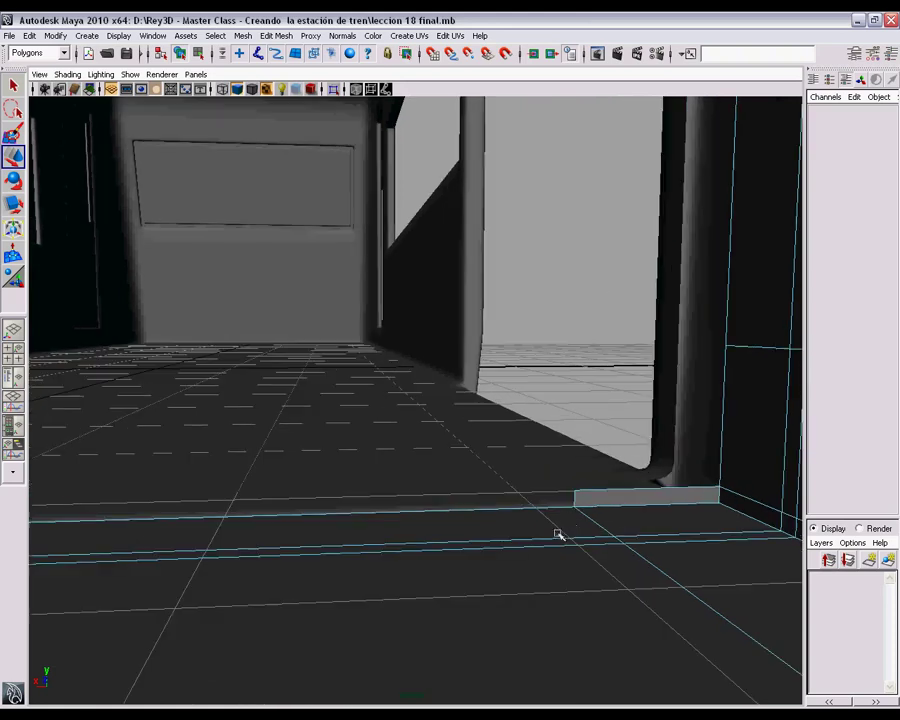
{"action": "left_click", "coordinate": [607, 498]}
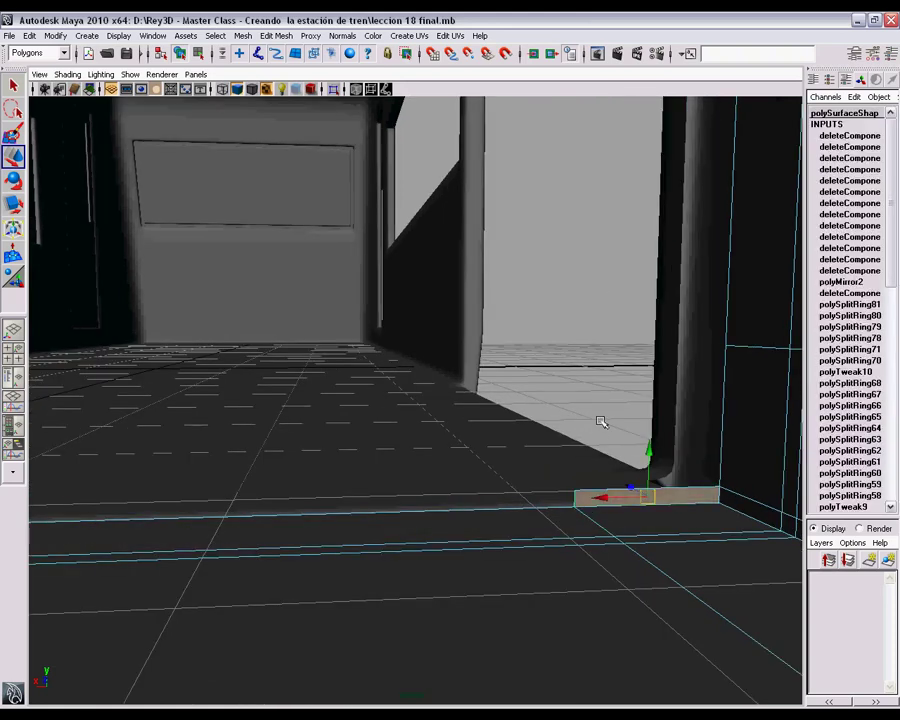
{"action": "key", "text": "Delete"}
Step: Turn on smooth preview for the end section, return it to object mode and check its floor seam with the neighbouring section
{"action": "right_click_drag", "start_coordinate": [471, 508], "coordinate": [396, 508], "text": "alt"}
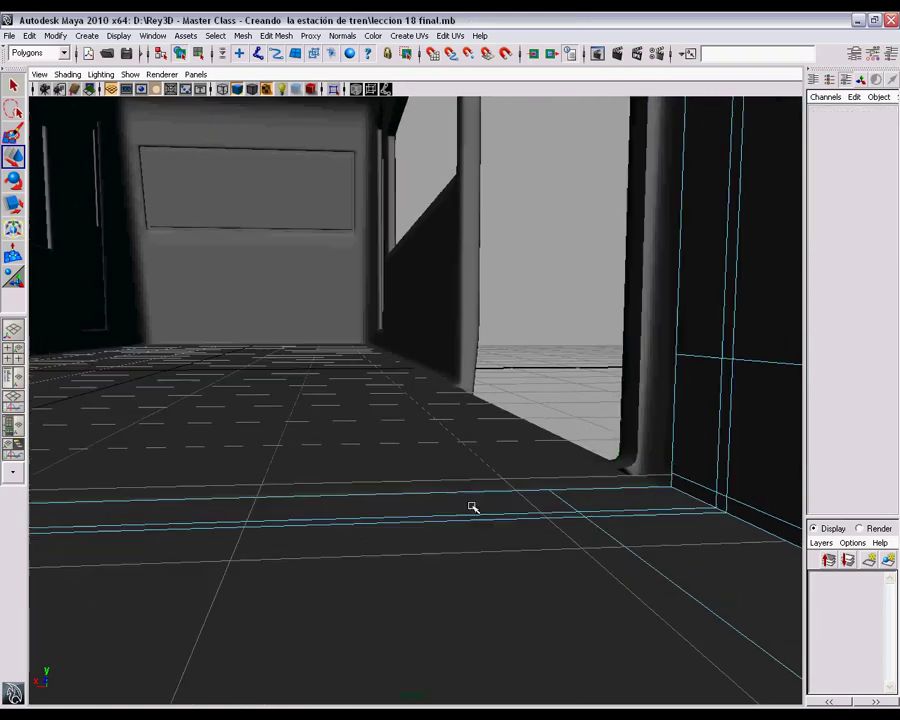
{"action": "key", "text": "3"}
{"action": "right_click_drag", "start_coordinate": [759, 420], "coordinate": [762, 393]}
{"action": "left_click_drag", "start_coordinate": [762, 393], "coordinate": [382, 466], "text": "alt"}
{"action": "left_click", "coordinate": [416, 518]}
{"action": "left_click_drag", "start_coordinate": [416, 518], "coordinate": [552, 425], "text": "alt"}
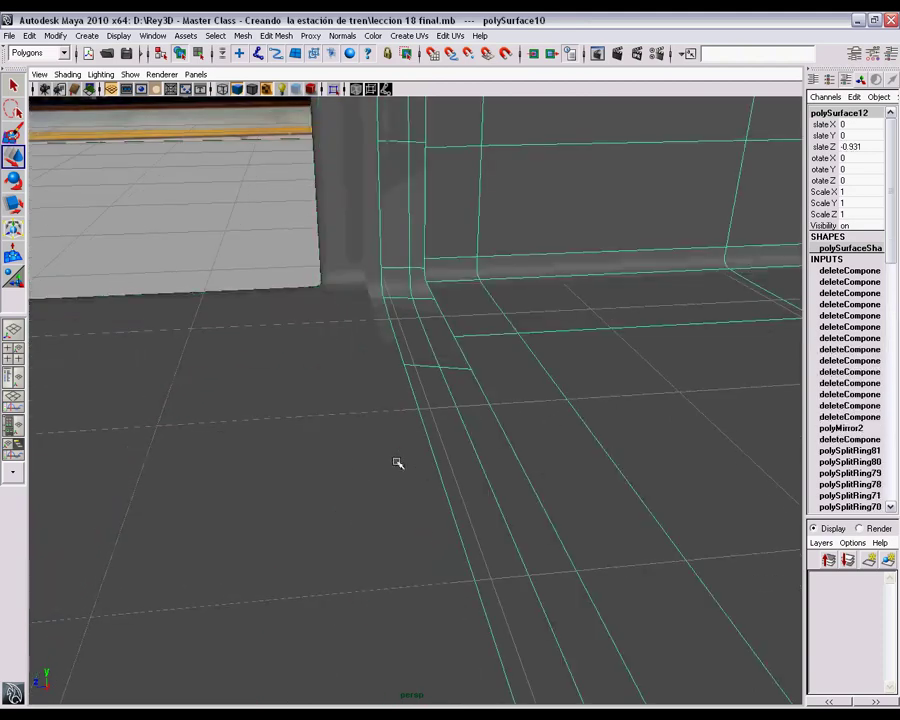
{"action": "left_click_drag", "start_coordinate": [368, 467], "coordinate": [563, 432], "text": "alt"}
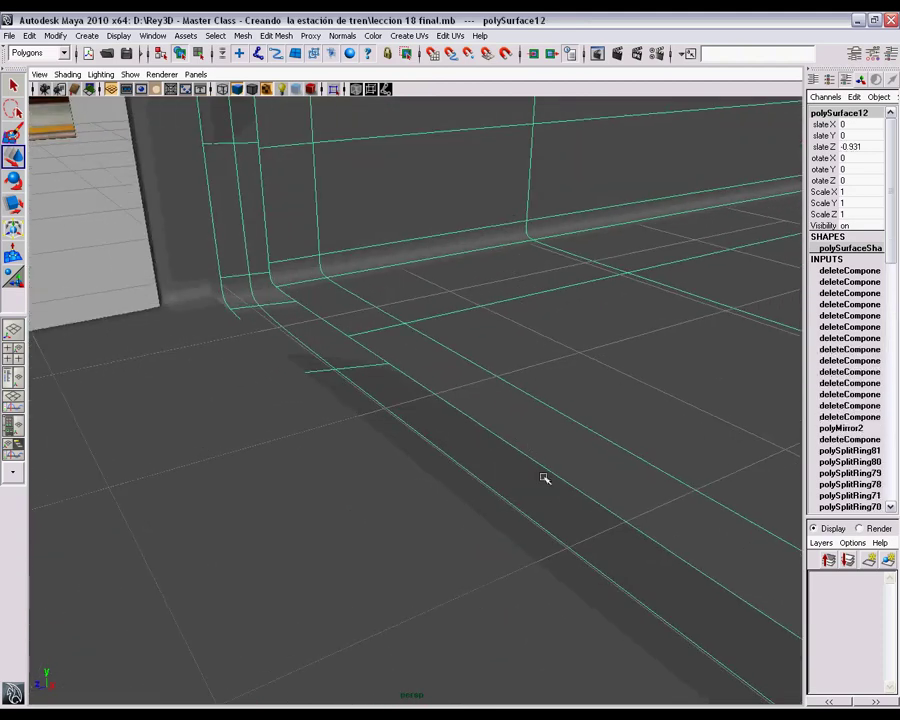
{"action": "left_click_drag", "start_coordinate": [496, 433], "coordinate": [497, 488], "text": "alt"}
{"action": "left_click_drag", "start_coordinate": [381, 467], "coordinate": [386, 409], "text": "alt"}
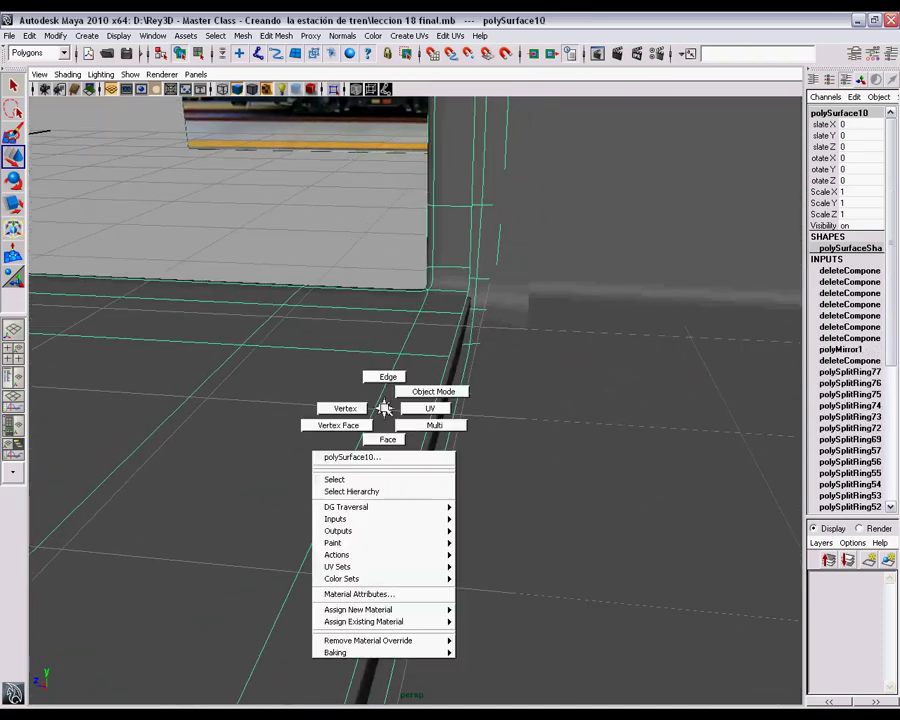
Step: Select the border edge loop of the neighbouring section (polySurface10), move it along Z to meet the end section, and return to object mode
{"action": "right_click_drag", "start_coordinate": [385, 377], "coordinate": [385, 377]}
{"action": "left_click", "coordinate": [441, 387]}
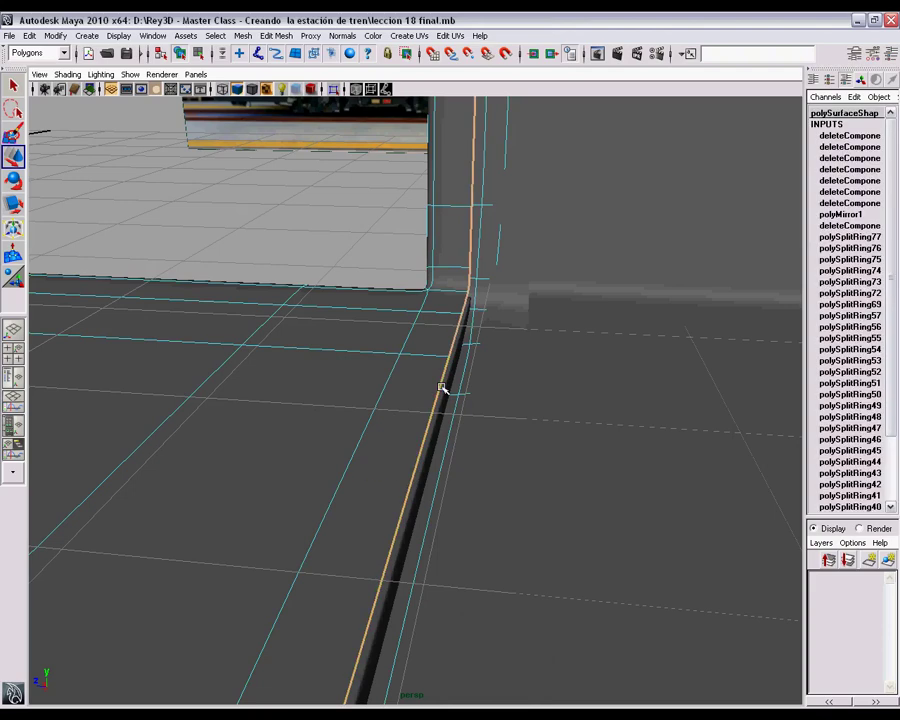
{"action": "key", "text": "f"}
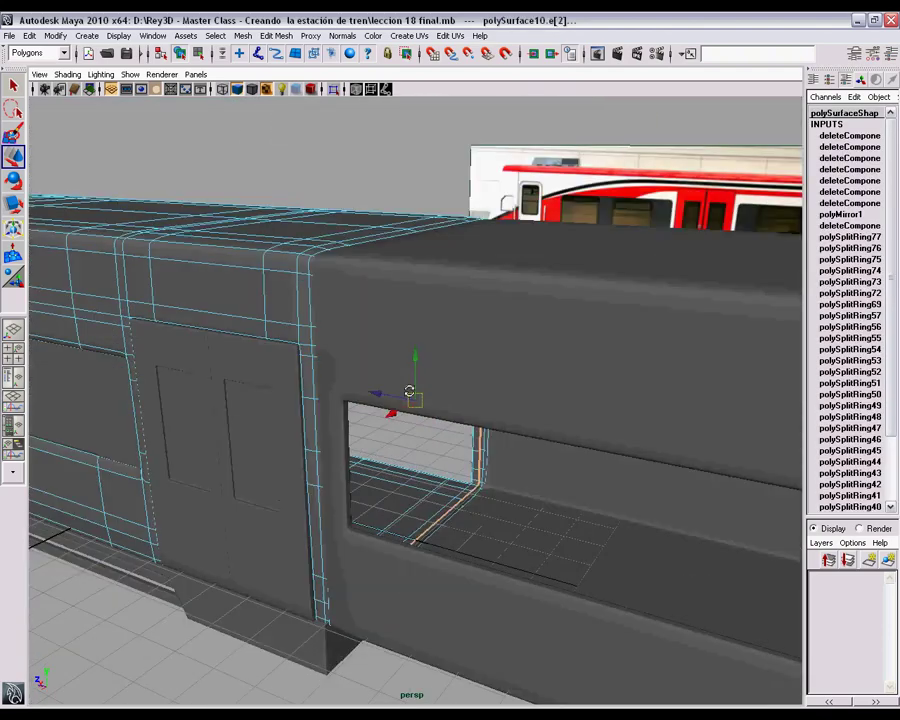
{"action": "left_click_drag", "start_coordinate": [409, 391], "coordinate": [362, 370], "text": "alt"}
{"action": "left_click_drag", "start_coordinate": [554, 438], "coordinate": [415, 377], "text": "alt"}
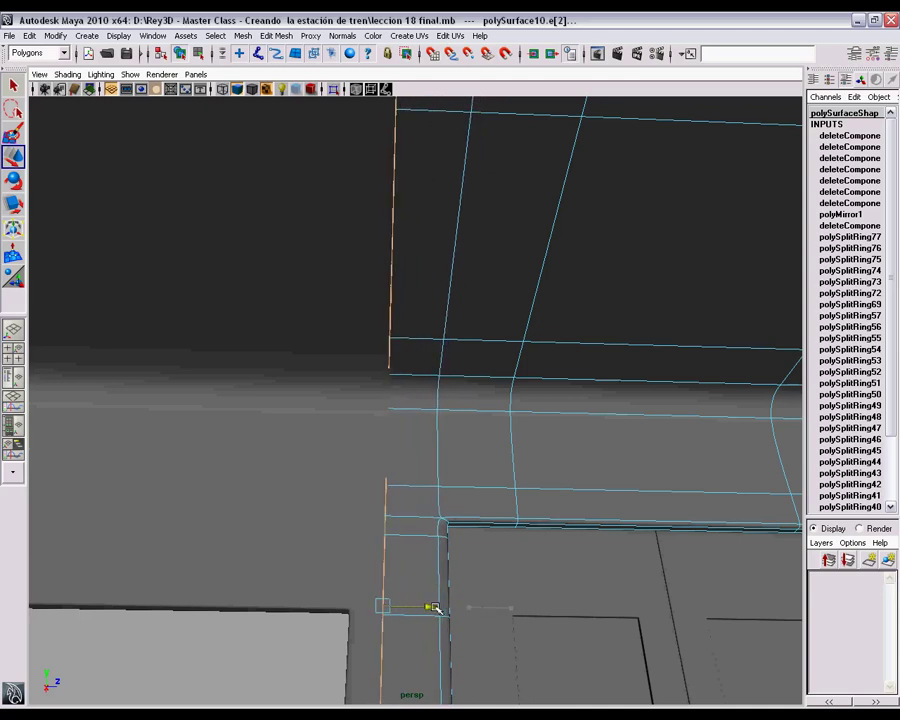
{"action": "left_click_drag", "start_coordinate": [485, 587], "coordinate": [519, 388], "text": "alt"}
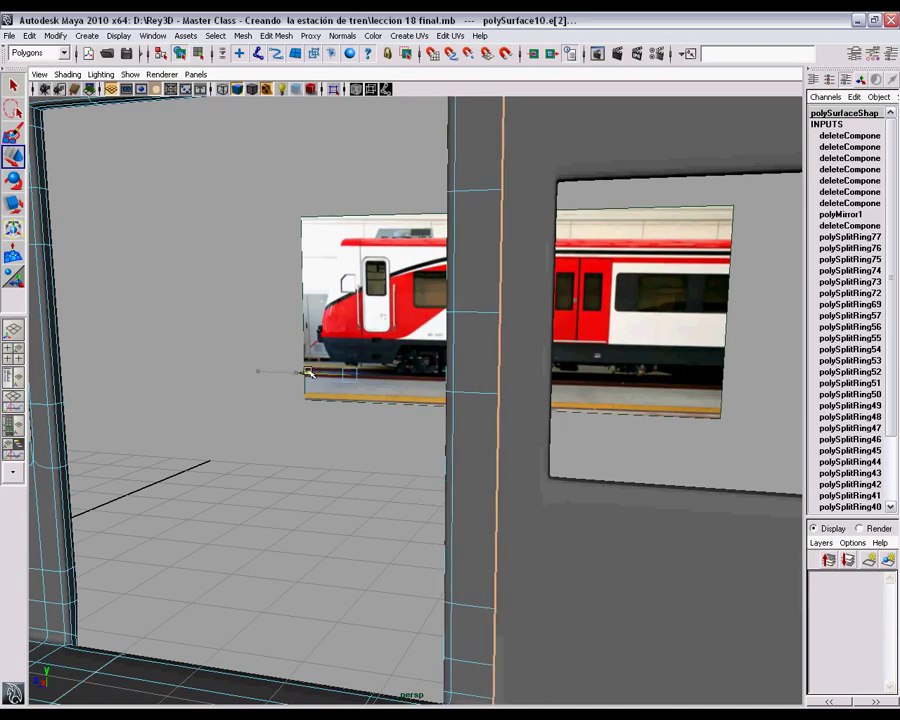
{"action": "left_click_drag", "start_coordinate": [310, 373], "coordinate": [446, 451], "text": "alt"}
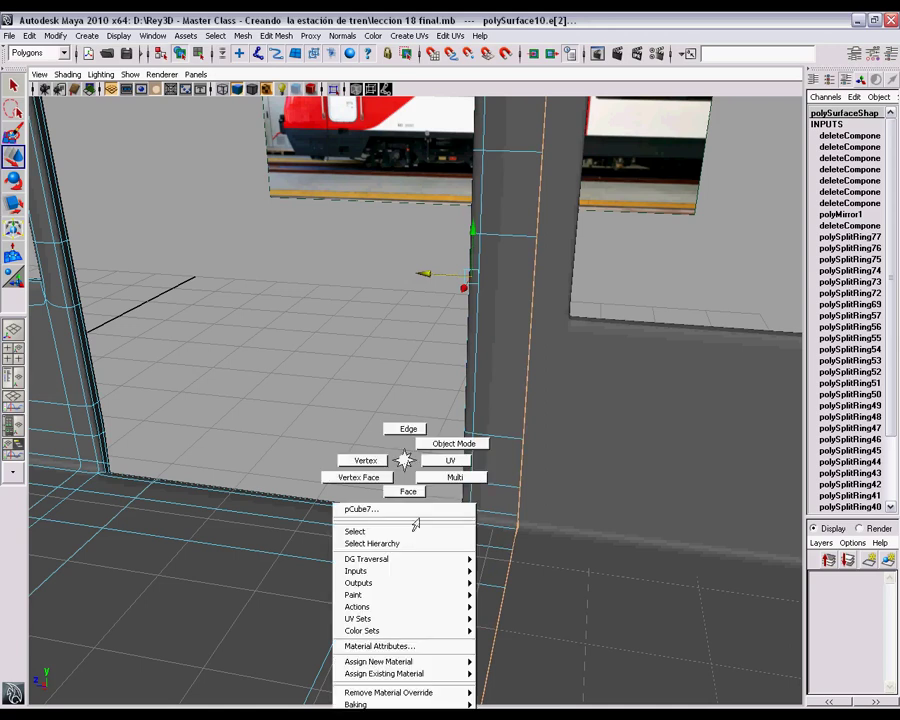
{"action": "left_click", "coordinate": [391, 357]}
{"action": "left_click_drag", "start_coordinate": [646, 448], "coordinate": [426, 512], "text": "alt"}
{"action": "right_click_drag", "start_coordinate": [423, 460], "coordinate": [455, 488]}
{"action": "right_click_drag", "start_coordinate": [465, 443], "coordinate": [467, 443]}
Step: Examine the joint between the two sections through the window, from outside and from inside the car
{"action": "left_click", "coordinate": [607, 527]}
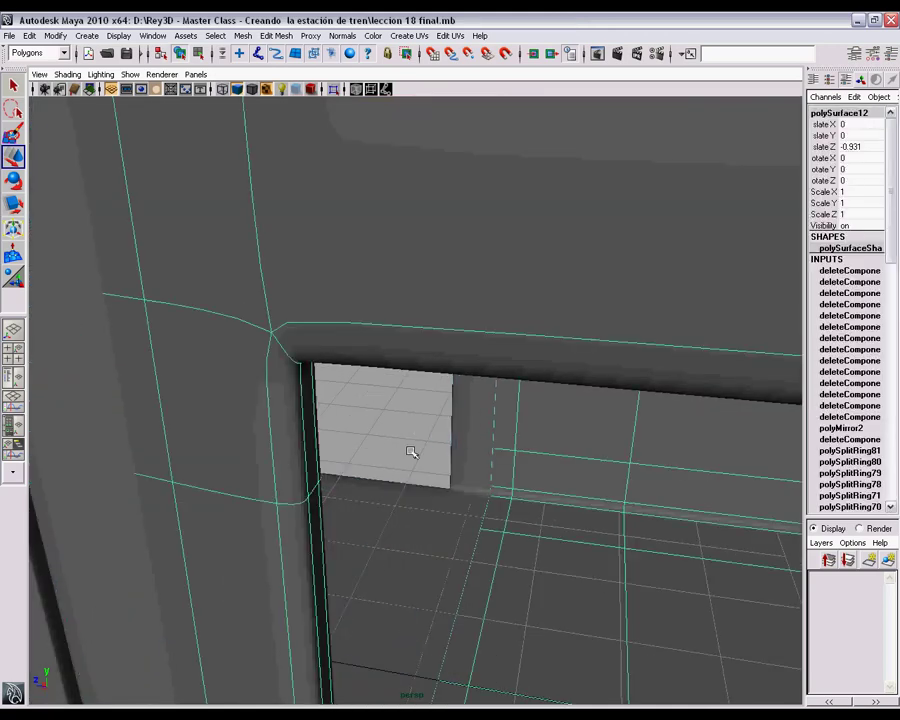
{"action": "right_click_drag", "start_coordinate": [607, 527], "coordinate": [582, 489], "text": "alt"}
{"action": "left_click", "coordinate": [581, 524]}
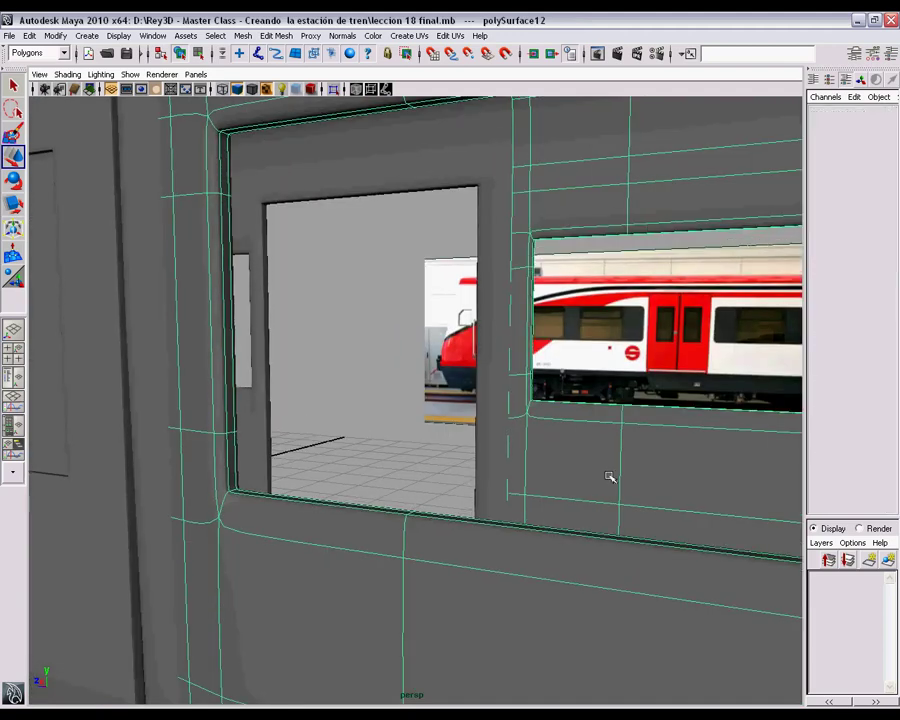
{"action": "right_click_drag", "start_coordinate": [633, 539], "coordinate": [502, 446], "text": "alt"}
{"action": "middle_click_drag", "start_coordinate": [510, 448], "coordinate": [550, 510], "text": "alt"}
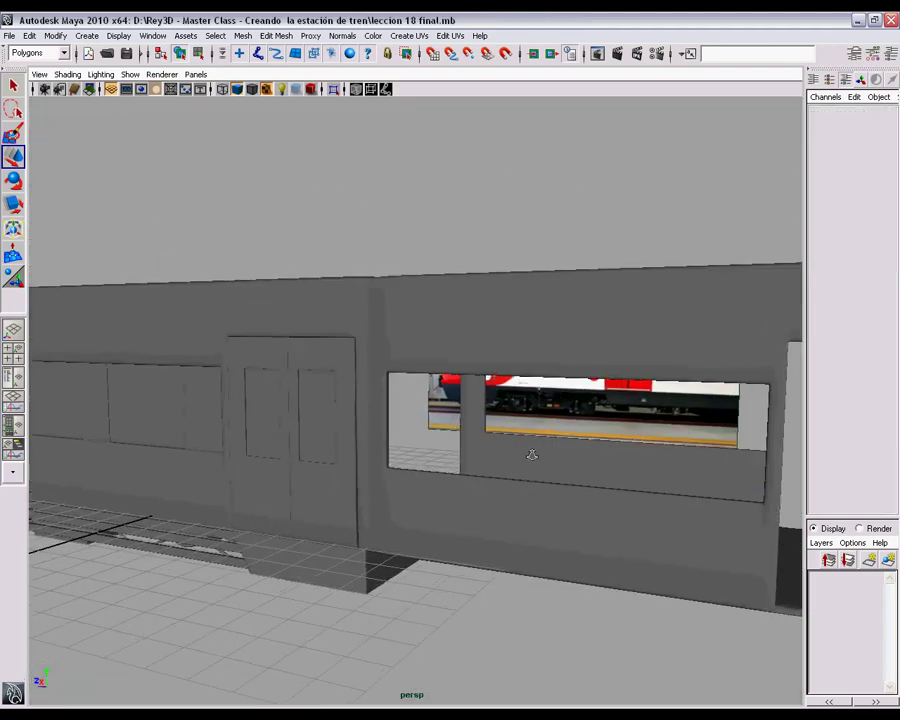
{"action": "right_click_drag", "start_coordinate": [516, 445], "coordinate": [498, 466], "text": "alt"}
{"action": "left_click_drag", "start_coordinate": [543, 445], "coordinate": [644, 493], "text": "alt"}
{"action": "right_click_drag", "start_coordinate": [644, 493], "coordinate": [556, 489], "text": "alt"}
{"action": "left_click_drag", "start_coordinate": [556, 489], "coordinate": [538, 484], "text": "alt"}
{"action": "middle_click_drag", "start_coordinate": [538, 484], "coordinate": [560, 425], "text": "alt"}
{"action": "right_click_drag", "start_coordinate": [597, 450], "coordinate": [615, 455], "text": "alt"}
{"action": "middle_click_drag", "start_coordinate": [600, 450], "coordinate": [568, 488], "text": "alt"}
{"action": "left_click_drag", "start_coordinate": [567, 487], "coordinate": [577, 422], "text": "alt"}
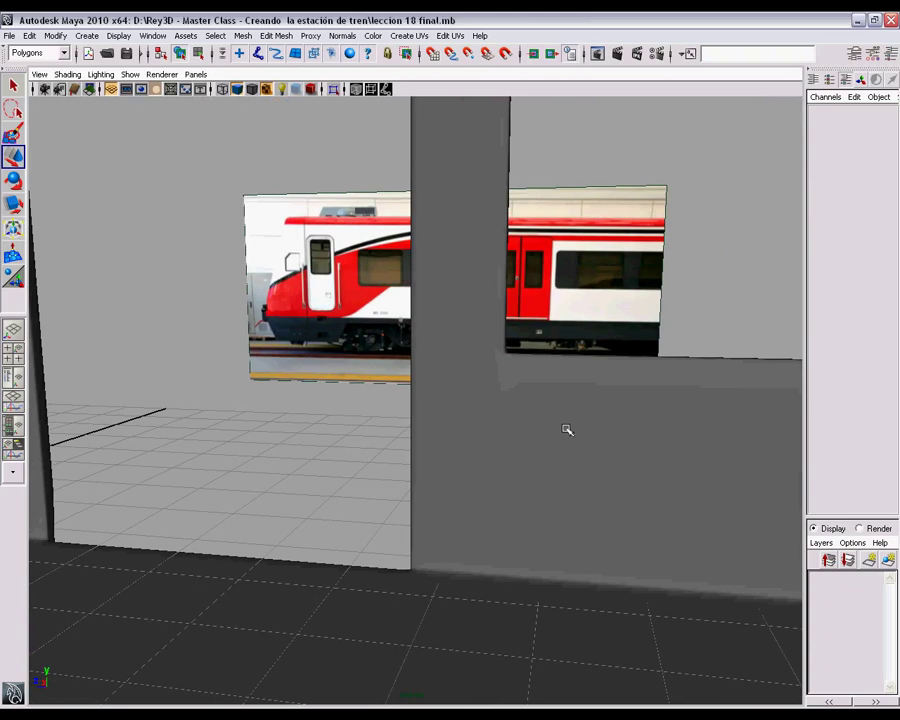
{"action": "left_click_drag", "start_coordinate": [543, 438], "coordinate": [502, 456], "text": "alt"}
Step: Compare the joint before and after the border edge move on polySurface10, keeping the moved edge and returning to object mode
{"action": "left_click", "coordinate": [447, 437]}
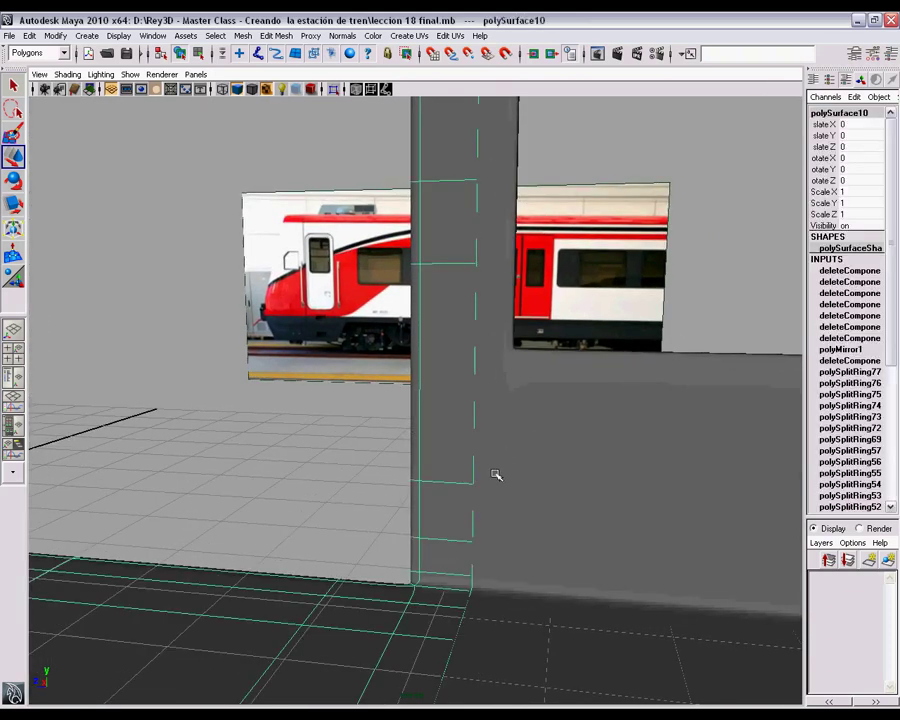
{"action": "left_click", "coordinate": [522, 462]}
{"action": "left_click_drag", "start_coordinate": [404, 487], "coordinate": [422, 488], "text": "alt"}
{"action": "left_click", "coordinate": [607, 474]}
{"action": "left_click", "coordinate": [607, 474]}
{"action": "left_click", "coordinate": [607, 474]}
{"action": "left_click", "coordinate": [607, 474]}
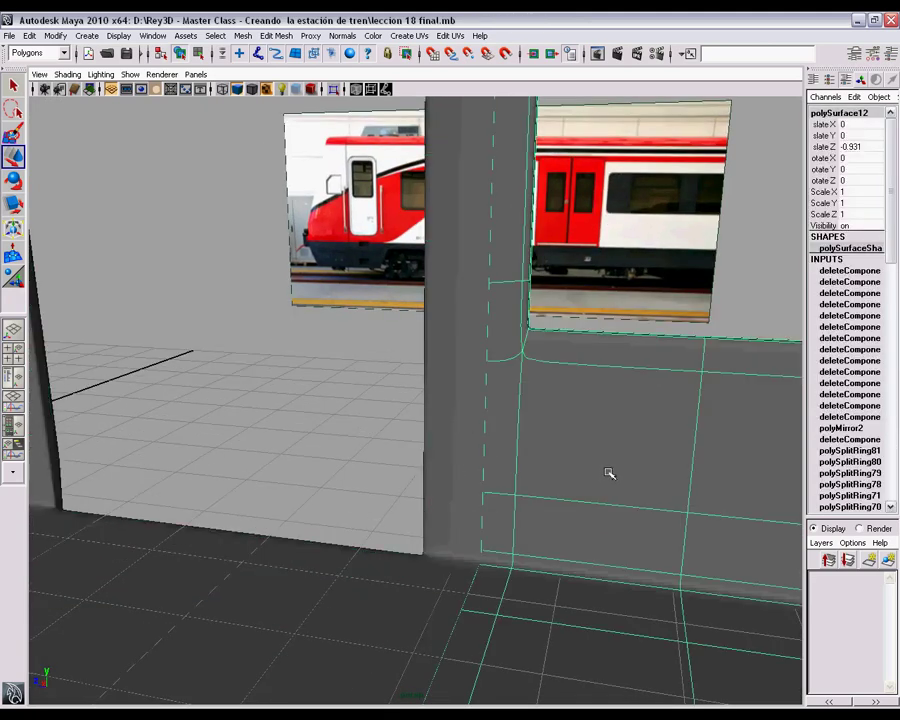
{"action": "left_click", "coordinate": [609, 474]}
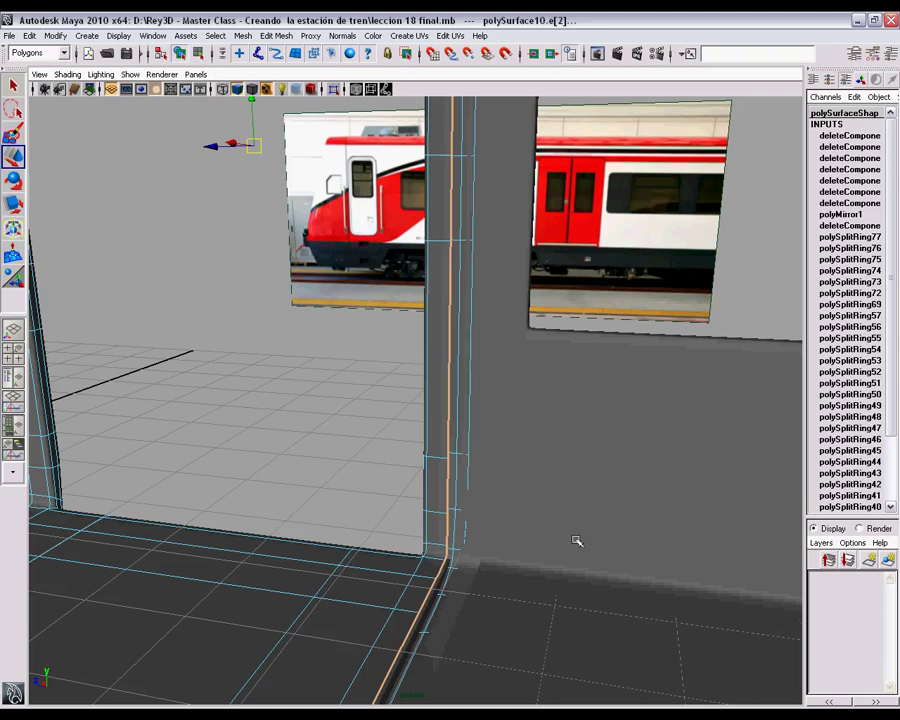
{"action": "right_click", "coordinate": [366, 460]}
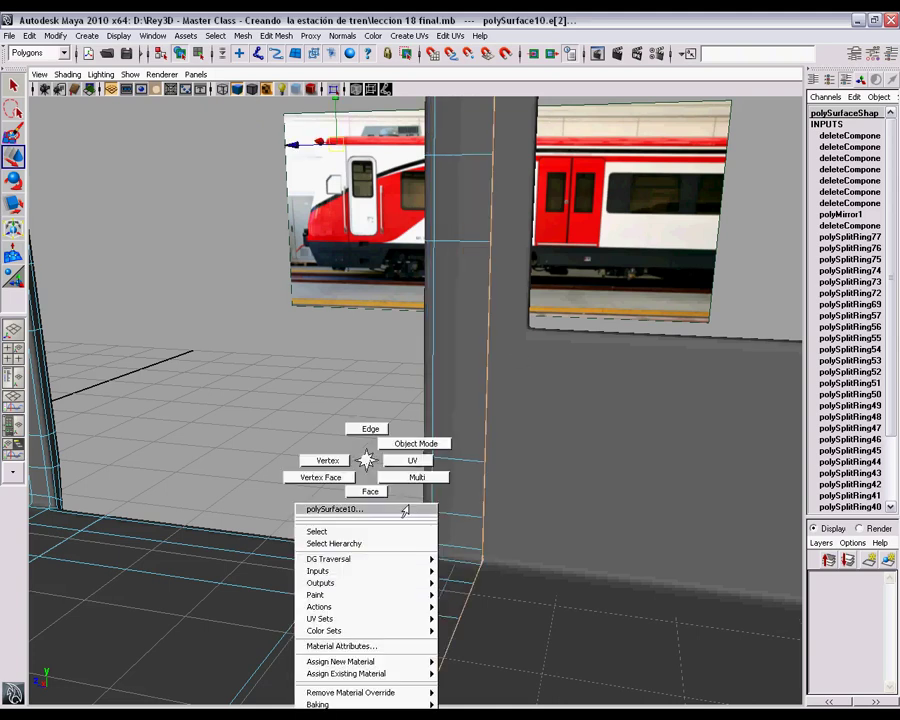
{"action": "right_click_drag", "start_coordinate": [414, 445], "coordinate": [416, 443]}
{"action": "left_click", "coordinate": [342, 390]}
Step: Inspect the exterior seam above the window and beside the door, plus the interior running through the joined sections
{"action": "right_click_drag", "start_coordinate": [570, 558], "coordinate": [508, 535], "text": "alt"}
{"action": "left_click_drag", "start_coordinate": [508, 535], "coordinate": [550, 468], "text": "alt"}
{"action": "middle_click_drag", "start_coordinate": [550, 468], "coordinate": [514, 546], "text": "alt"}
{"action": "left_click_drag", "start_coordinate": [514, 546], "coordinate": [518, 482], "text": "alt"}
{"action": "left_click", "coordinate": [461, 332]}
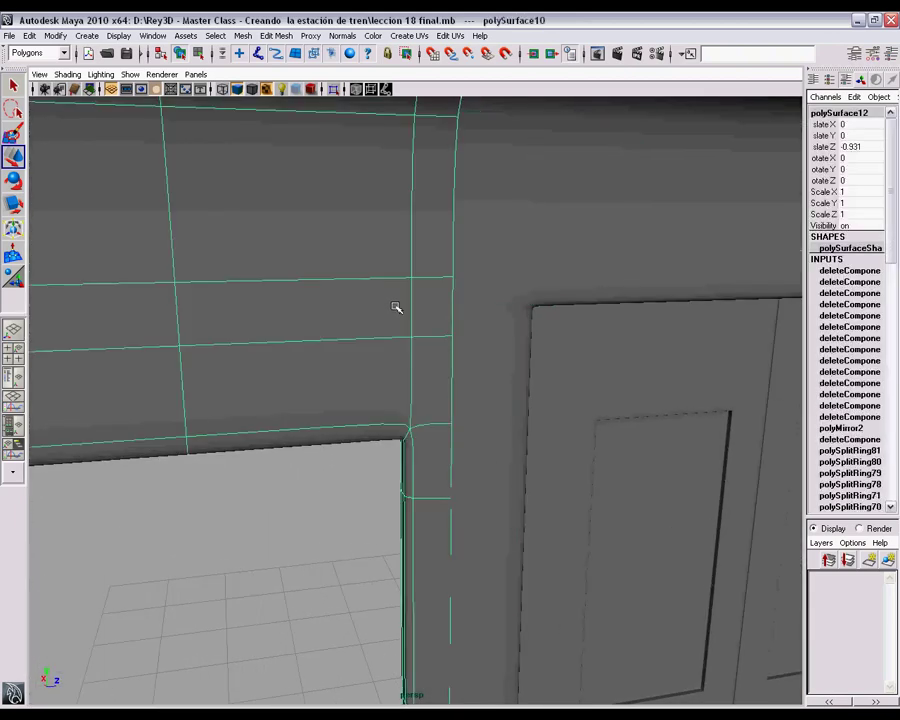
{"action": "left_click", "coordinate": [491, 256]}
{"action": "left_click", "coordinate": [398, 514]}
{"action": "left_click_drag", "start_coordinate": [412, 520], "coordinate": [508, 536], "text": "alt"}
{"action": "scroll", "coordinate": [508, 536], "scroll_direction": "down", "scroll_amount": 1}
{"action": "middle_click_drag", "start_coordinate": [510, 536], "coordinate": [568, 488], "text": "alt"}
{"action": "left_click_drag", "start_coordinate": [568, 488], "coordinate": [569, 408], "text": "alt"}
{"action": "right_click_drag", "start_coordinate": [528, 408], "coordinate": [498, 398], "text": "alt"}
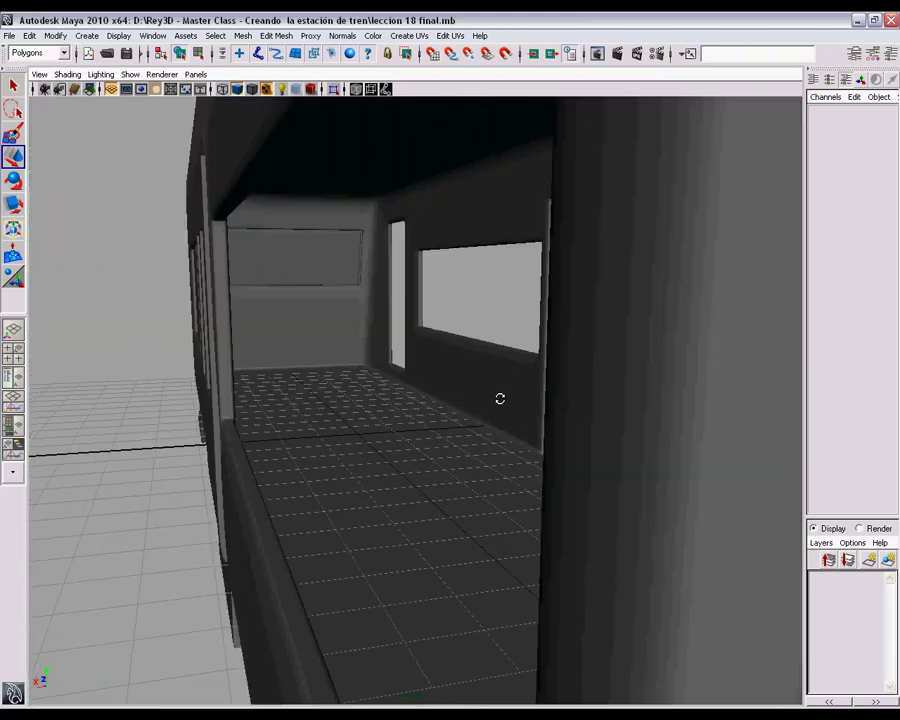
{"action": "left_click_drag", "start_coordinate": [498, 398], "coordinate": [348, 374], "text": "alt"}
{"action": "right_click_drag", "start_coordinate": [348, 374], "coordinate": [250, 365], "text": "alt"}
{"action": "middle_click_drag", "start_coordinate": [385, 376], "coordinate": [396, 380], "text": "alt"}
{"action": "left_click_drag", "start_coordinate": [396, 379], "coordinate": [544, 399], "text": "alt"}
{"action": "left_click_drag", "start_coordinate": [564, 472], "coordinate": [553, 441], "text": "alt"}
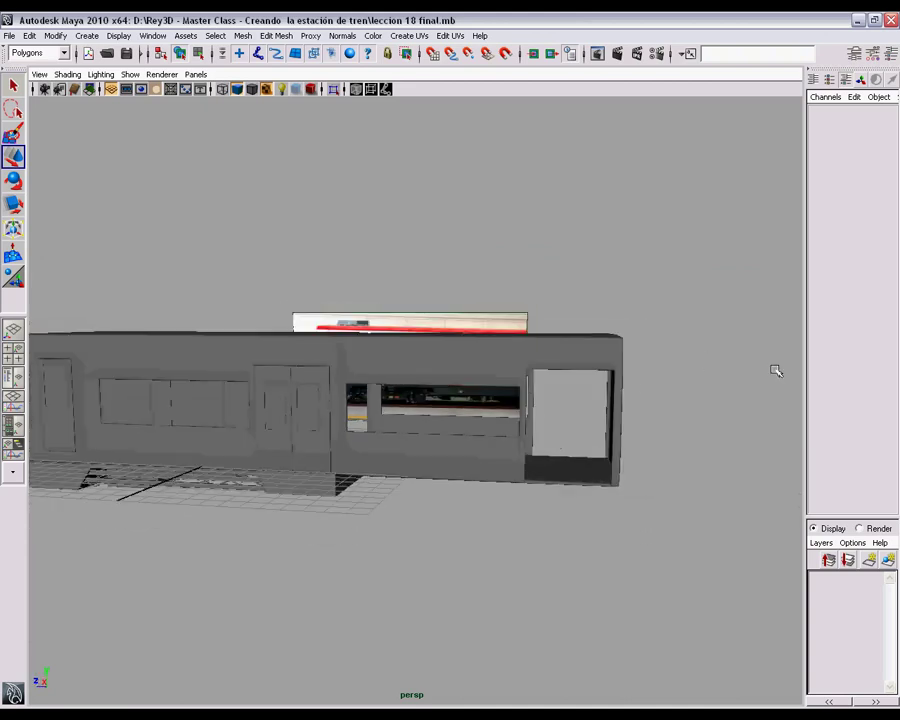
Step: Delete the end wall faces between the two side door openings of the end section, leaving the bottom row
{"action": "middle_click_drag", "start_coordinate": [666, 424], "coordinate": [454, 436], "text": "alt"}
{"action": "right_click_drag", "start_coordinate": [454, 436], "coordinate": [537, 451], "text": "alt"}
{"action": "left_click", "coordinate": [458, 376]}
{"action": "left_click_drag", "start_coordinate": [385, 449], "coordinate": [426, 460], "text": "alt"}
{"action": "middle_click_drag", "start_coordinate": [426, 460], "coordinate": [480, 374], "text": "alt"}
{"action": "left_click_drag", "start_coordinate": [480, 374], "coordinate": [449, 366], "text": "alt"}
{"action": "right_click_drag", "start_coordinate": [444, 338], "coordinate": [446, 356]}
{"action": "left_click", "coordinate": [396, 380]}
{"action": "middle_click_drag", "start_coordinate": [439, 384], "coordinate": [486, 389], "text": "alt"}
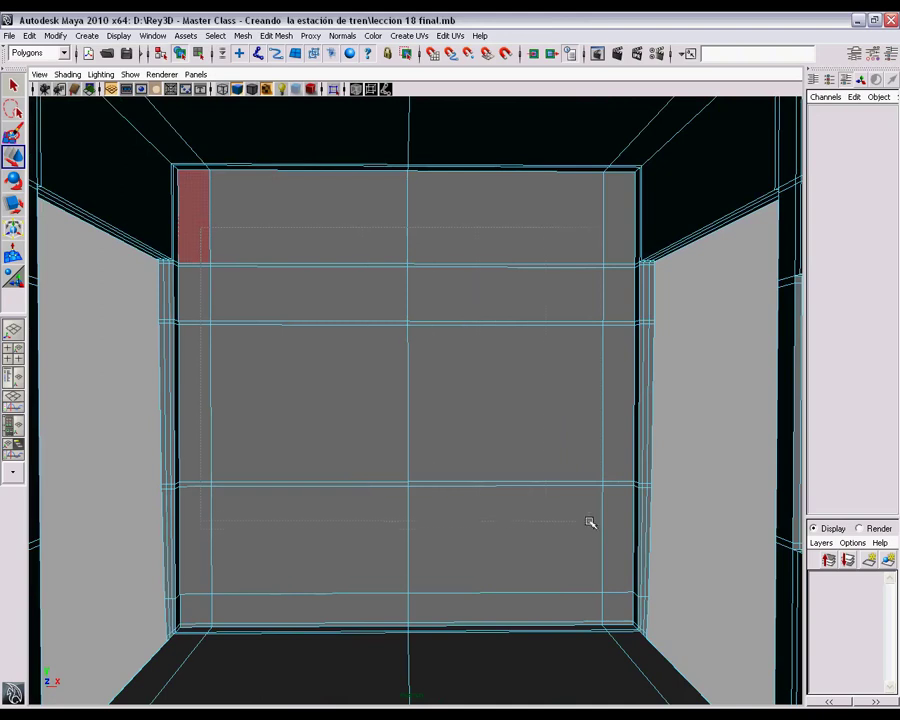
{"action": "left_click_drag", "start_coordinate": [617, 518], "coordinate": [617, 518]}
{"action": "key", "text": "Delete"}
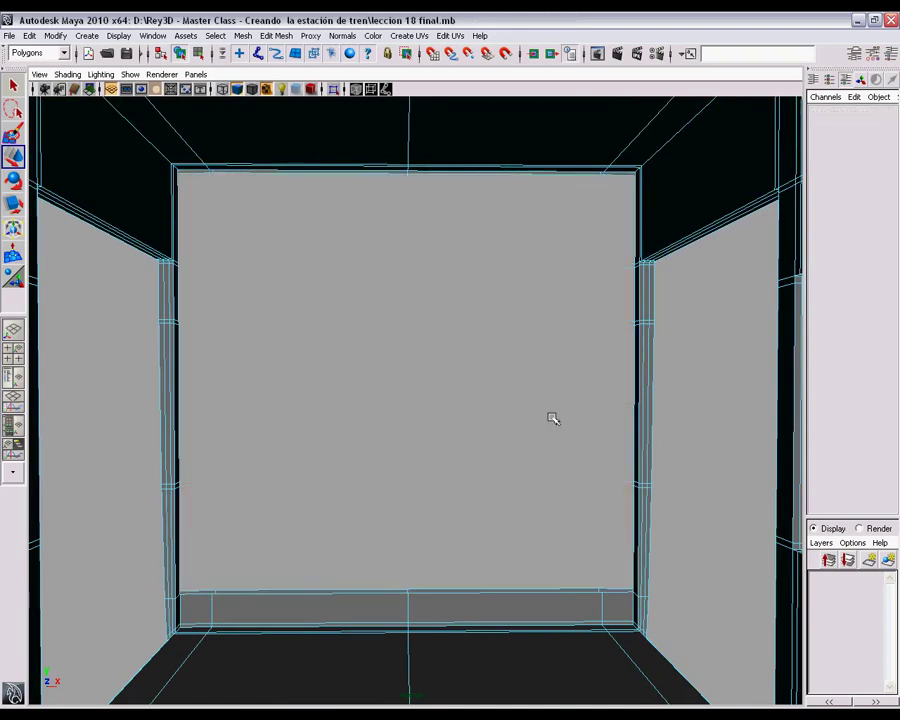
Step: Delete the remaining bottom row of end wall faces between the side door openings, including both corner faces
{"action": "scroll", "coordinate": [507, 475], "scroll_direction": "up", "scroll_amount": 5}
{"action": "middle_click_drag", "start_coordinate": [389, 466], "coordinate": [398, 398], "text": "alt"}
{"action": "left_click_drag", "start_coordinate": [398, 398], "coordinate": [400, 394], "text": "alt"}
{"action": "left_click_drag", "start_coordinate": [412, 398], "coordinate": [572, 487]}
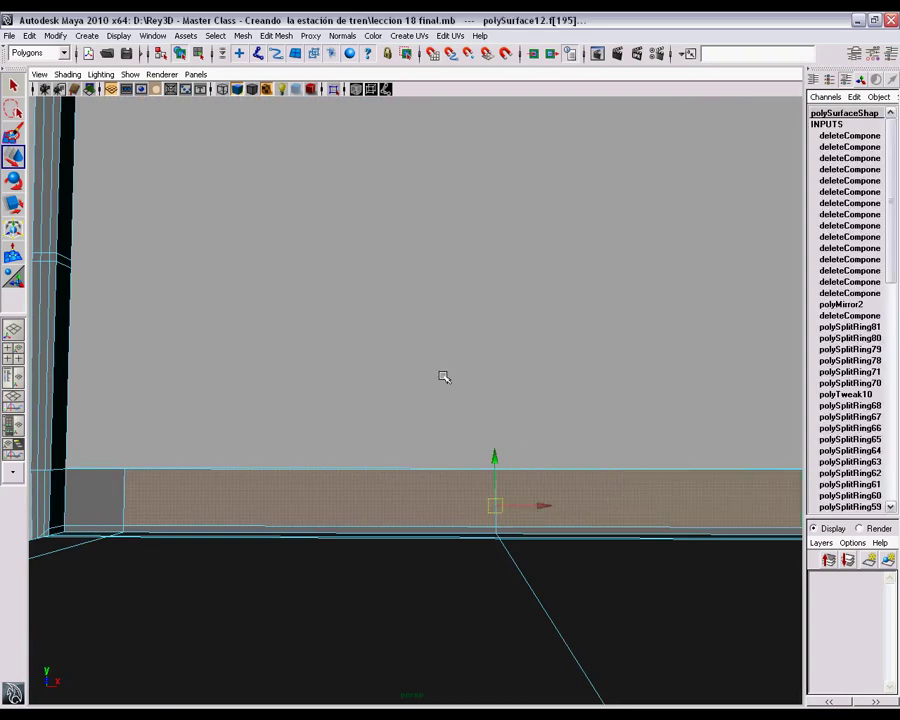
{"action": "key", "text": "Delete"}
{"action": "middle_click_drag", "start_coordinate": [404, 384], "coordinate": [533, 393], "text": "alt"}
{"action": "left_click_drag", "start_coordinate": [278, 421], "coordinate": [330, 458]}
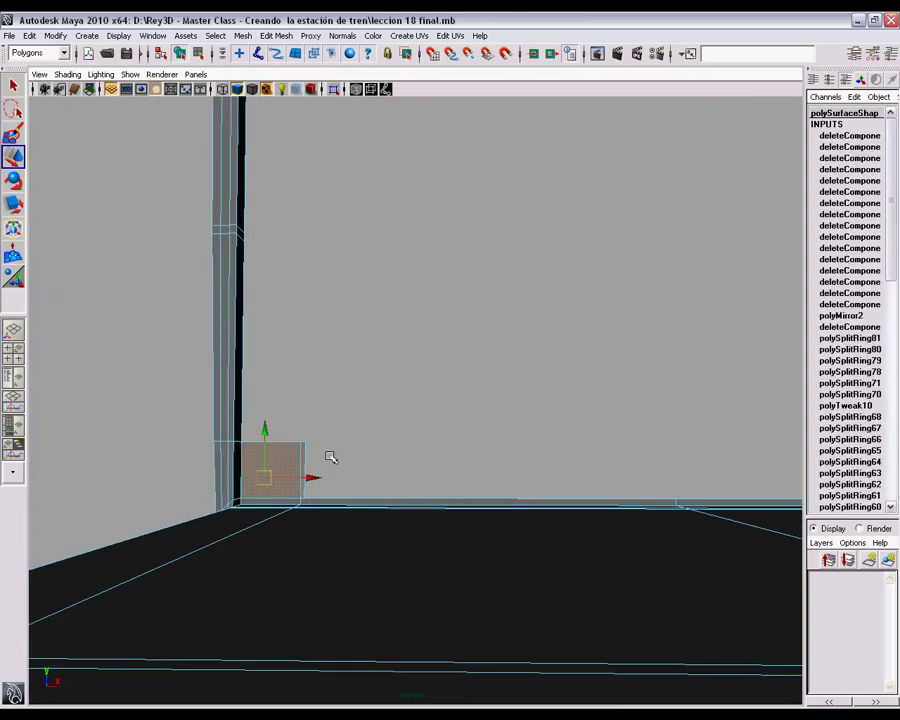
{"action": "key", "text": "Delete"}
{"action": "middle_click_drag", "start_coordinate": [506, 476], "coordinate": [356, 450], "text": "alt"}
{"action": "left_click", "coordinate": [600, 460]}
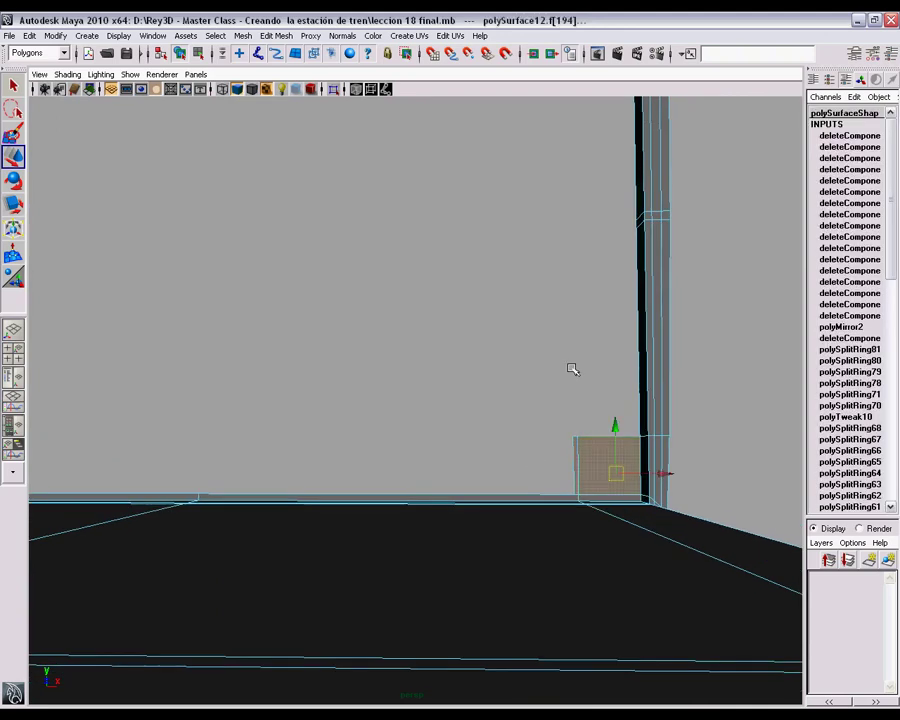
{"action": "key", "text": "Delete"}
Step: Delete the thin strip faces just above the floor edge of the end opening, at one corner and along the middle
{"action": "middle_click_drag", "start_coordinate": [568, 366], "coordinate": [561, 512], "text": "alt"}
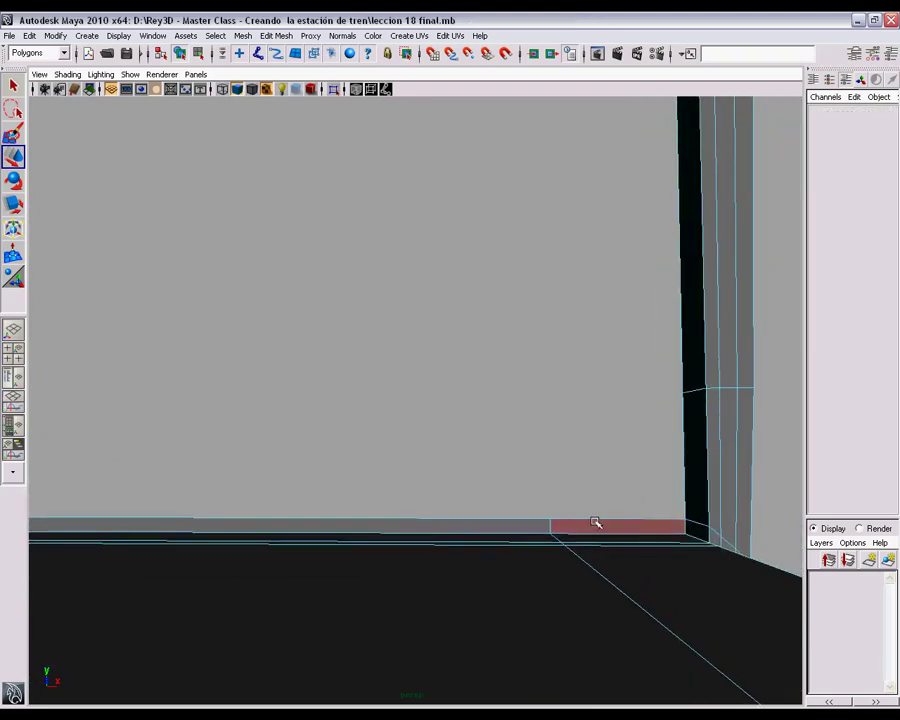
{"action": "left_click", "coordinate": [595, 523]}
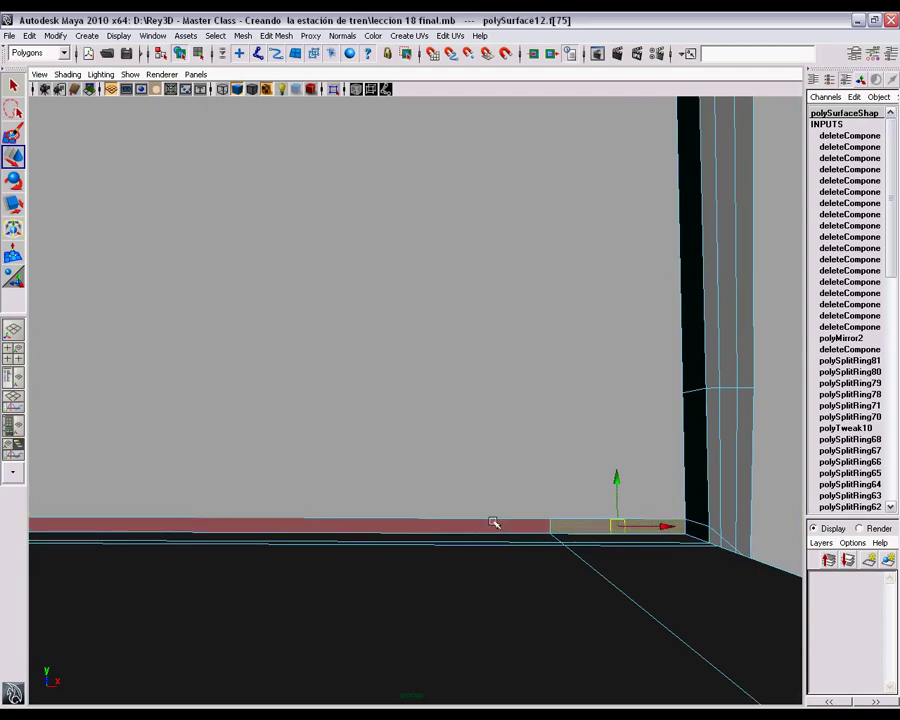
{"action": "left_click", "coordinate": [494, 523], "text": "shift"}
{"action": "key", "text": "Delete"}
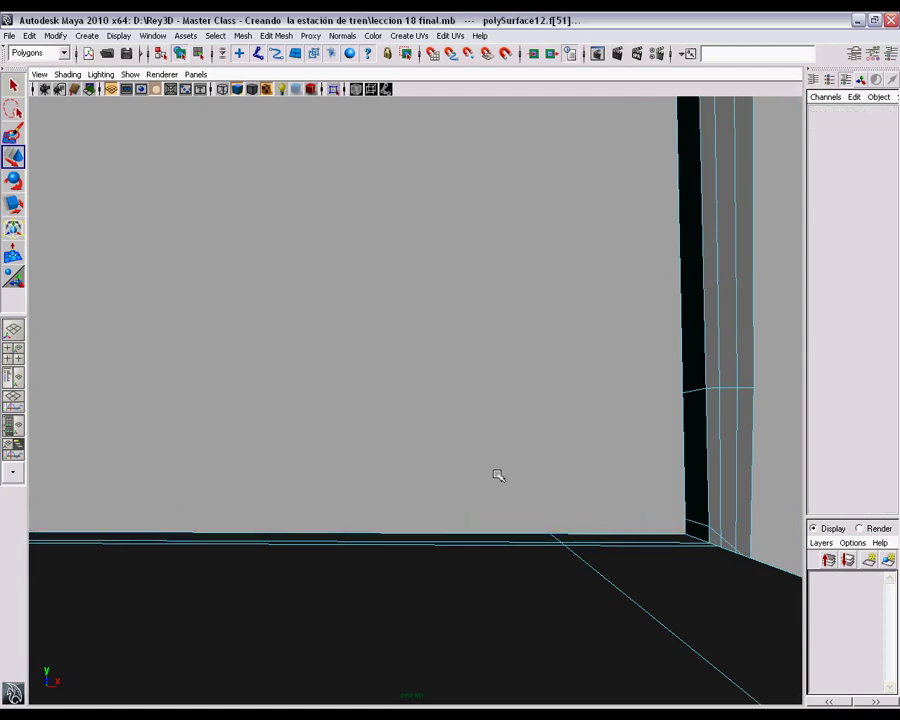
{"action": "middle_click_drag", "start_coordinate": [359, 495], "coordinate": [395, 420], "text": "alt"}
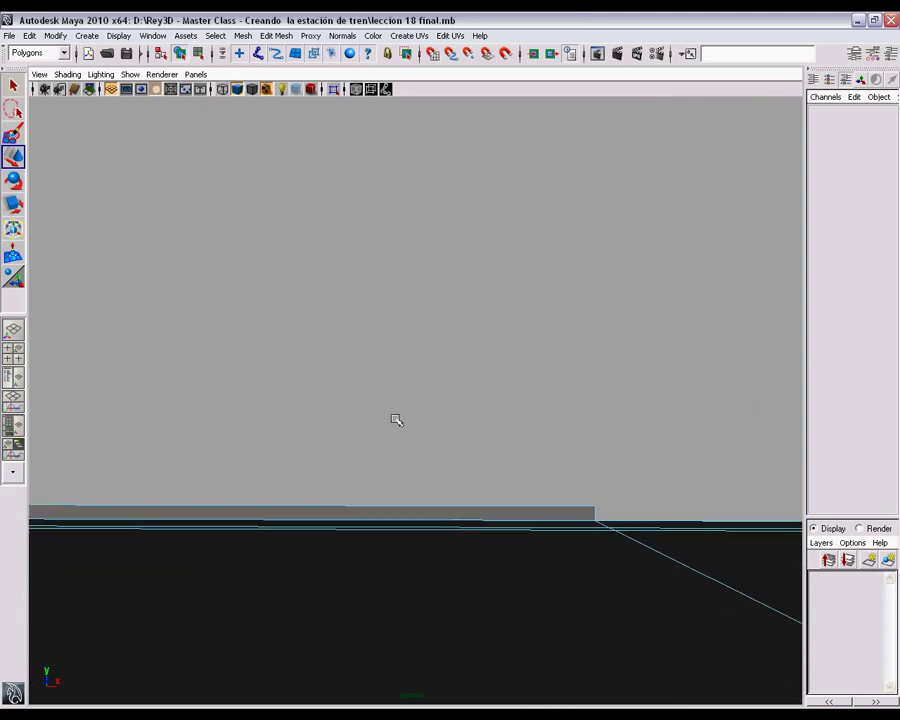
{"action": "left_click", "coordinate": [405, 511]}
{"action": "key", "text": "Delete"}
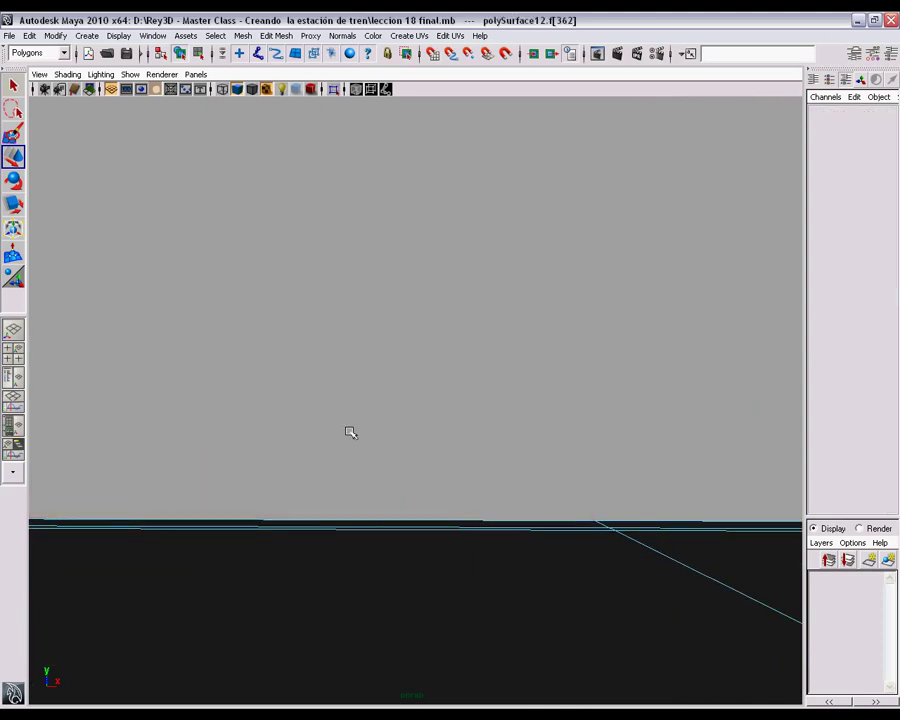
Step: Delete the last thin strip face at the opposite floor corner of the end opening
{"action": "right_click_drag", "start_coordinate": [349, 428], "coordinate": [289, 398], "text": "alt"}
{"action": "middle_click_drag", "start_coordinate": [295, 385], "coordinate": [438, 448], "text": "alt"}
{"action": "middle_click_drag", "start_coordinate": [324, 433], "coordinate": [434, 397], "text": "alt"}
{"action": "right_click_drag", "start_coordinate": [334, 366], "coordinate": [315, 483], "text": "alt"}
{"action": "left_click", "coordinate": [201, 566]}
{"action": "key", "text": "Delete"}
Step: Delete the corner face and adjoining long face of the strip under the roof edge on one half of the end opening
{"action": "left_click_drag", "start_coordinate": [410, 427], "coordinate": [446, 480], "text": "alt"}
{"action": "right_click_drag", "start_coordinate": [253, 453], "coordinate": [170, 450], "text": "alt"}
{"action": "middle_click_drag", "start_coordinate": [344, 446], "coordinate": [440, 444], "text": "alt"}
{"action": "left_click_drag", "start_coordinate": [350, 440], "coordinate": [500, 420], "text": "alt"}
{"action": "right_click_drag", "start_coordinate": [400, 380], "coordinate": [470, 382], "text": "alt"}
{"action": "middle_click_drag", "start_coordinate": [450, 382], "coordinate": [505, 448], "text": "alt"}
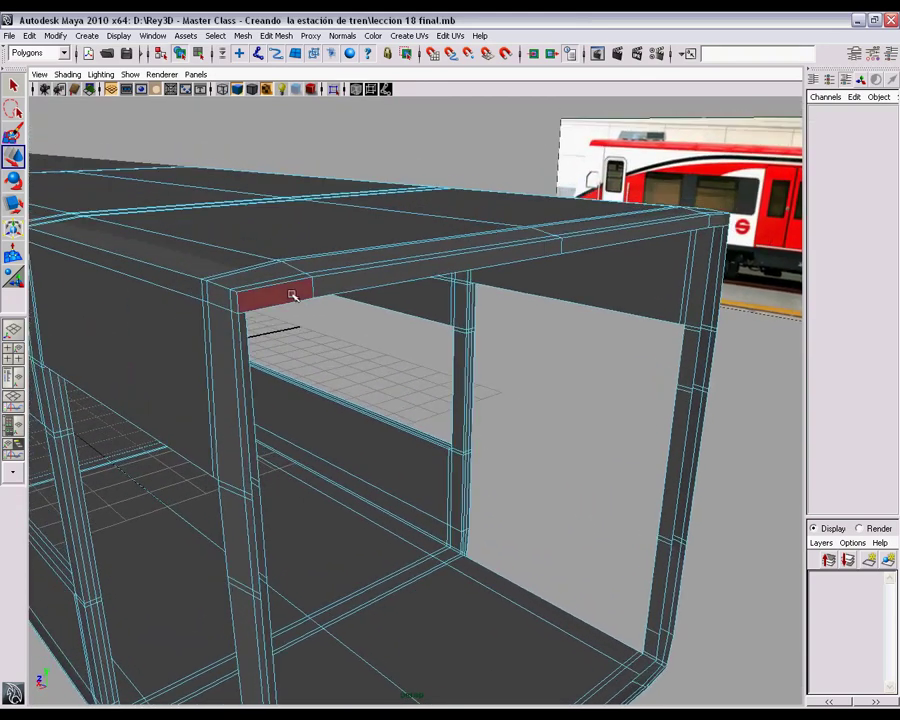
{"action": "left_click", "coordinate": [294, 296]}
{"action": "left_click", "coordinate": [383, 279]}
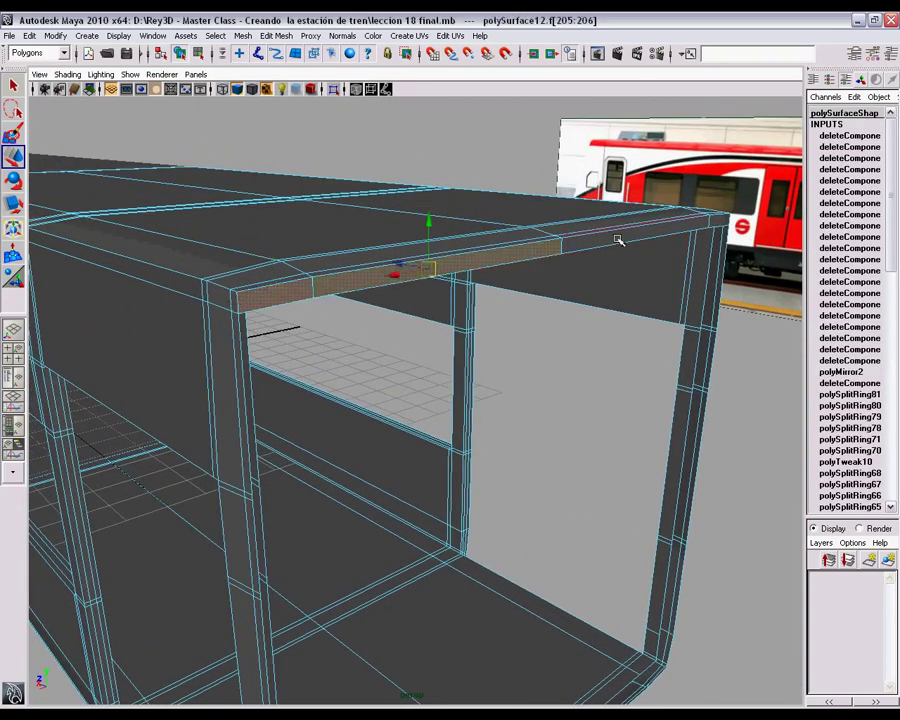
{"action": "left_click_drag", "start_coordinate": [689, 272], "coordinate": [565, 466], "text": "alt"}
{"action": "left_click", "coordinate": [268, 351]}
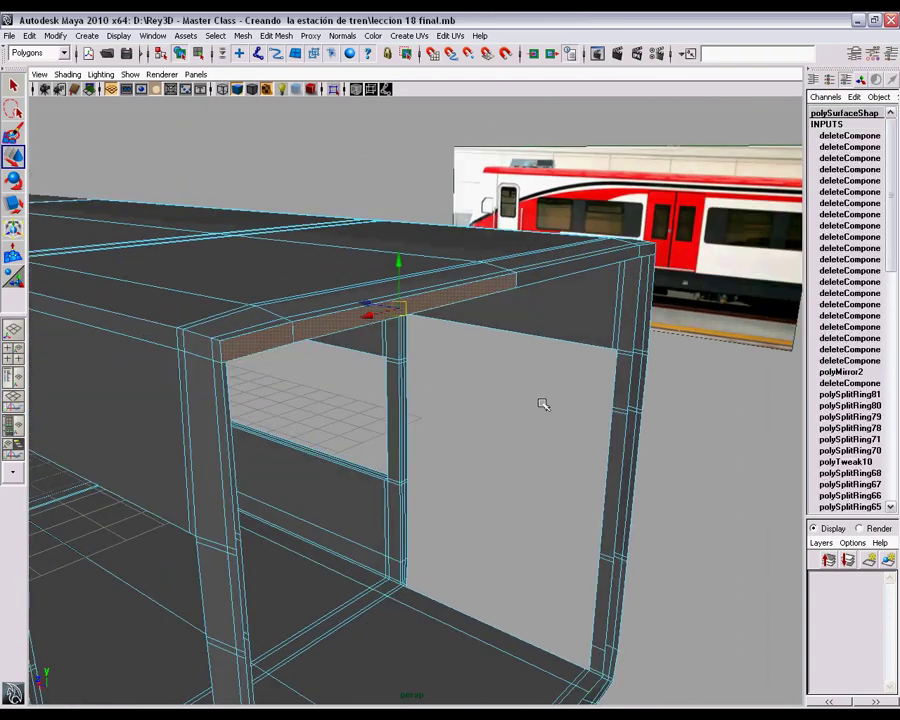
{"action": "left_click", "coordinate": [541, 400]}
{"action": "right_click_drag", "start_coordinate": [376, 360], "coordinate": [436, 380], "text": "alt"}
{"action": "left_click", "coordinate": [160, 316]}
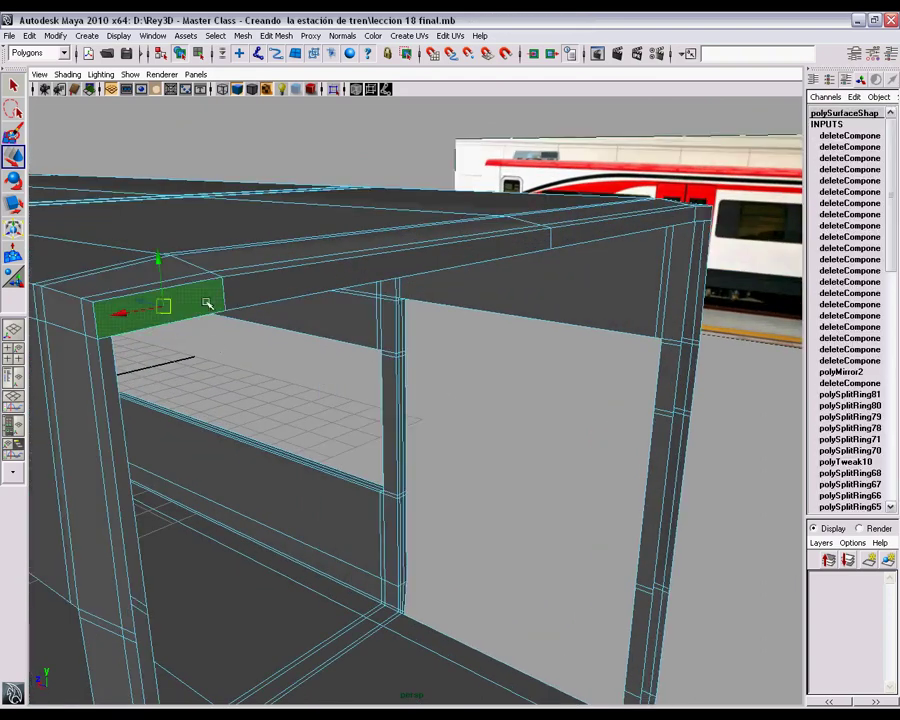
{"action": "left_click", "coordinate": [277, 286], "text": "shift"}
{"action": "left_click", "coordinate": [447, 342]}
Step: Delete the matching corner and long strip faces under the roof edge on the other half of the end opening
{"action": "left_click_drag", "start_coordinate": [456, 340], "coordinate": [421, 376], "text": "alt"}
{"action": "left_click", "coordinate": [450, 281]}
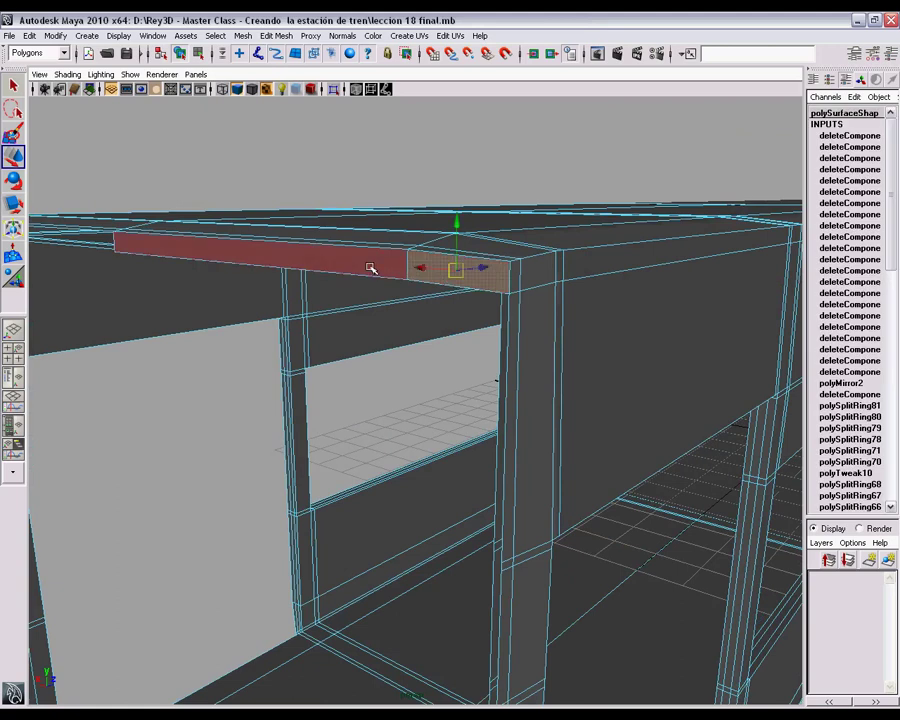
{"action": "left_click", "coordinate": [375, 343], "text": "shift"}
Step: Inspect the trimmed car end in smooth preview, then return to the unsmoothed display at the floor edge
{"action": "left_click_drag", "start_coordinate": [469, 444], "coordinate": [467, 360], "text": "alt"}
{"action": "key", "text": "3"}
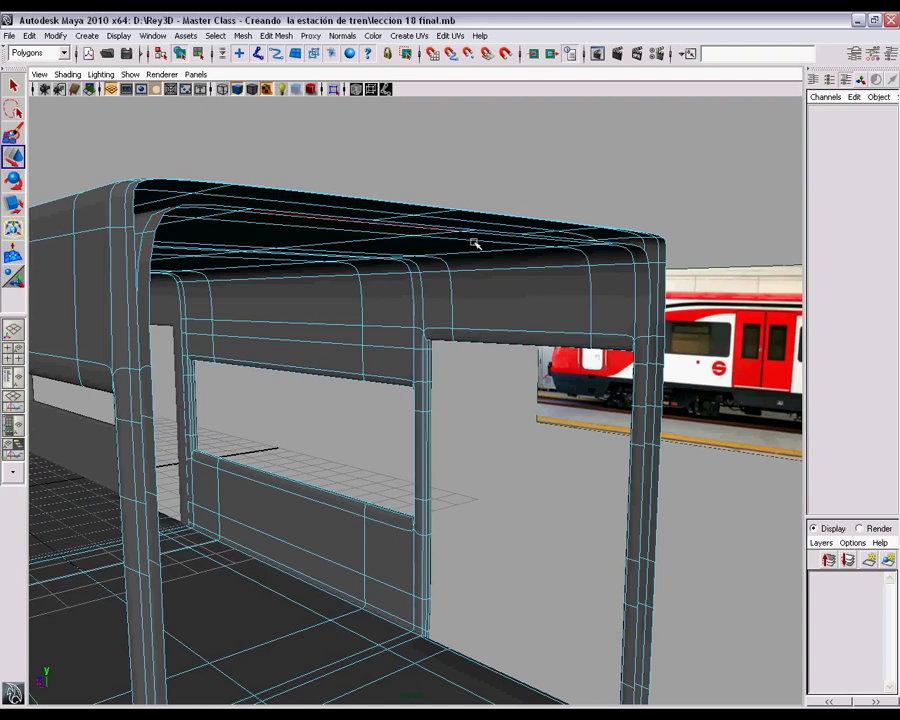
{"action": "left_click_drag", "start_coordinate": [634, 299], "coordinate": [476, 350], "text": "alt"}
{"action": "middle_click_drag", "start_coordinate": [476, 350], "coordinate": [505, 250], "text": "alt"}
{"action": "right_click_drag", "start_coordinate": [505, 250], "coordinate": [552, 422], "text": "alt"}
{"action": "key", "text": "1"}
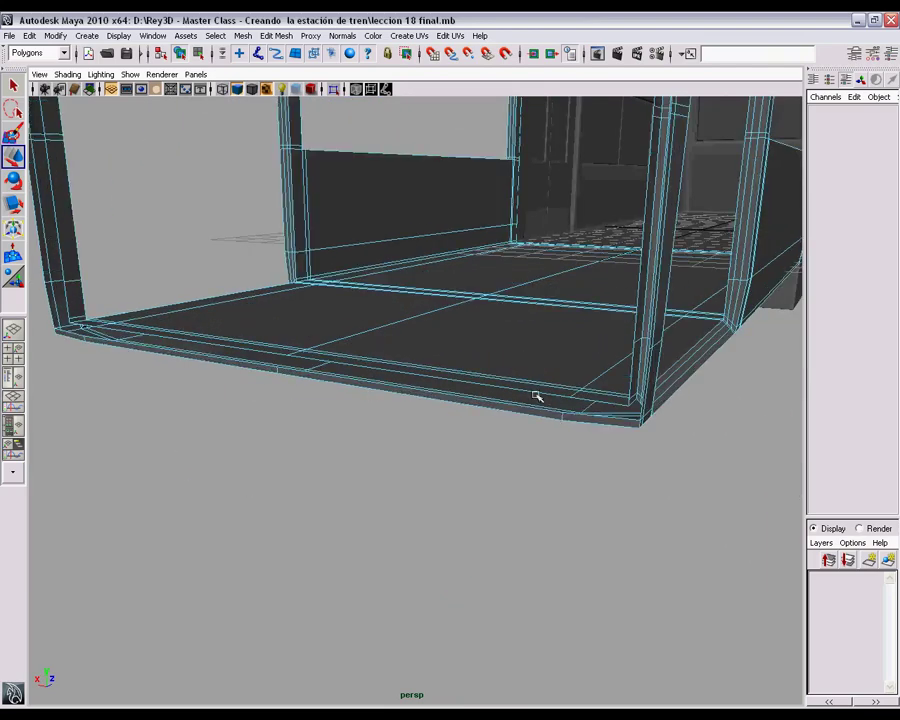
Step: Delete the narrow strip faces along the floor's outer edge at the end opening, on both halves
{"action": "left_click_drag", "start_coordinate": [550, 408], "coordinate": [535, 405], "text": "alt"}
{"action": "right_click_drag", "start_coordinate": [535, 405], "coordinate": [557, 406], "text": "alt"}
{"action": "left_click_drag", "start_coordinate": [556, 406], "coordinate": [573, 380], "text": "alt"}
{"action": "right_click_drag", "start_coordinate": [573, 380], "coordinate": [573, 411]}
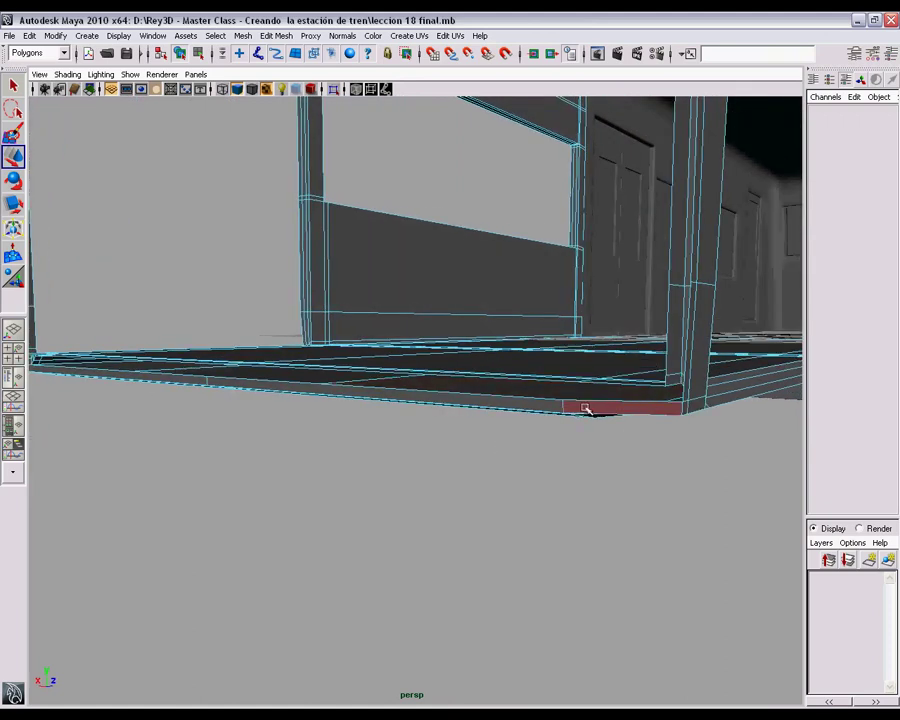
{"action": "left_click", "coordinate": [594, 409]}
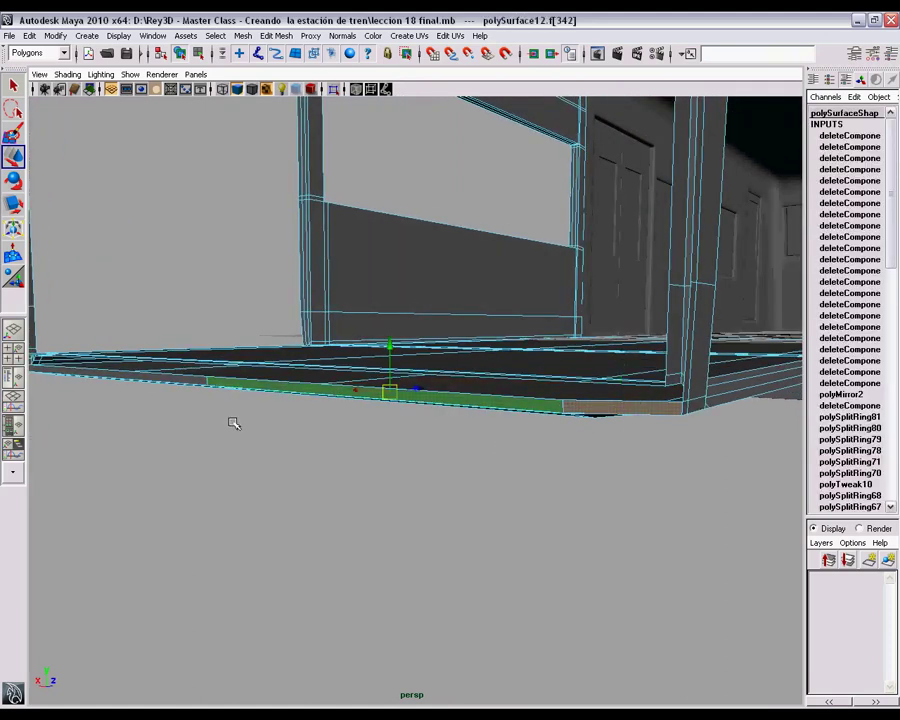
{"action": "key", "text": "Delete"}
{"action": "left_click_drag", "start_coordinate": [232, 424], "coordinate": [416, 440], "text": "alt"}
{"action": "left_click", "coordinate": [397, 430]}
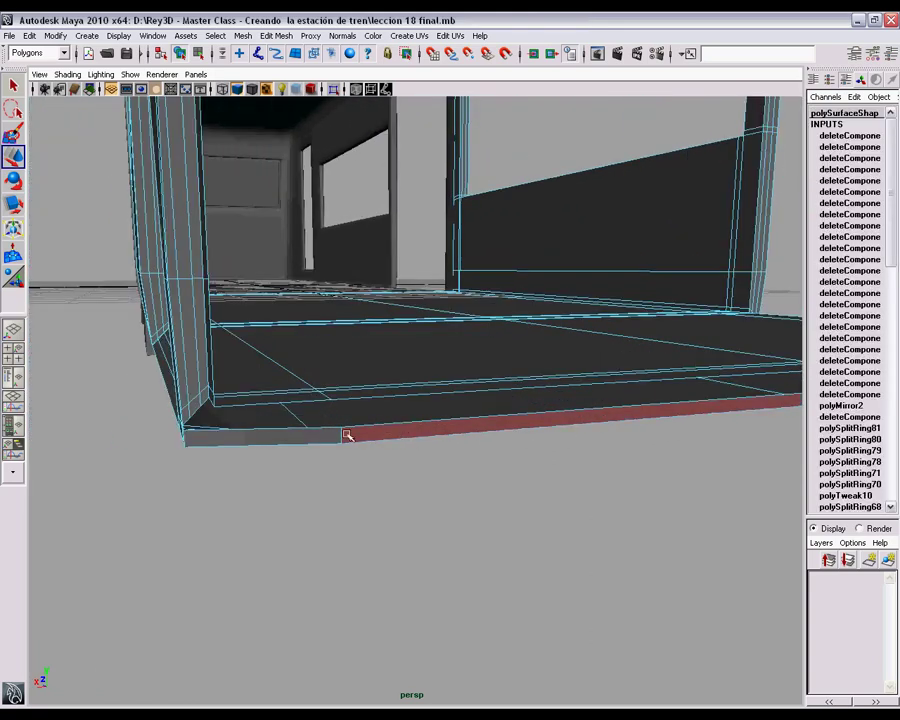
{"action": "left_click", "coordinate": [357, 503]}
Step: Check the end opening in smooth preview with its border edges selected, and return to an empty selection
{"action": "left_click_drag", "start_coordinate": [330, 447], "coordinate": [402, 436], "text": "alt"}
{"action": "middle_click_drag", "start_coordinate": [458, 291], "coordinate": [472, 509], "text": "alt"}
{"action": "right_click_drag", "start_coordinate": [473, 510], "coordinate": [424, 426], "text": "alt"}
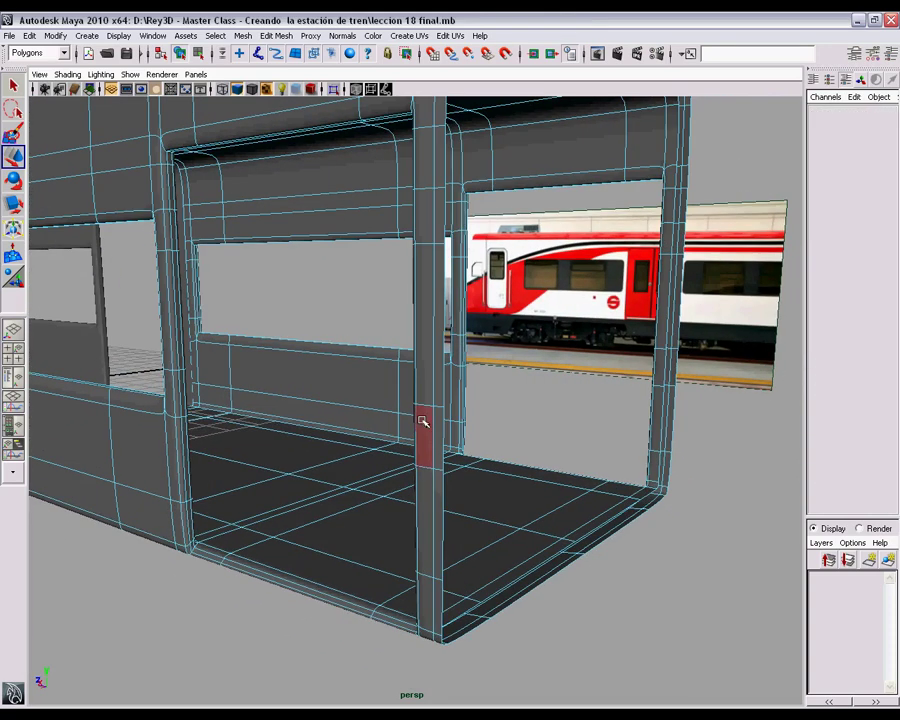
{"action": "left_click", "coordinate": [445, 374]}
{"action": "left_click_drag", "start_coordinate": [608, 476], "coordinate": [587, 474], "text": "alt"}
{"action": "middle_click_drag", "start_coordinate": [695, 408], "coordinate": [569, 485], "text": "alt"}
{"action": "left_click_drag", "start_coordinate": [440, 396], "coordinate": [514, 303], "text": "alt"}
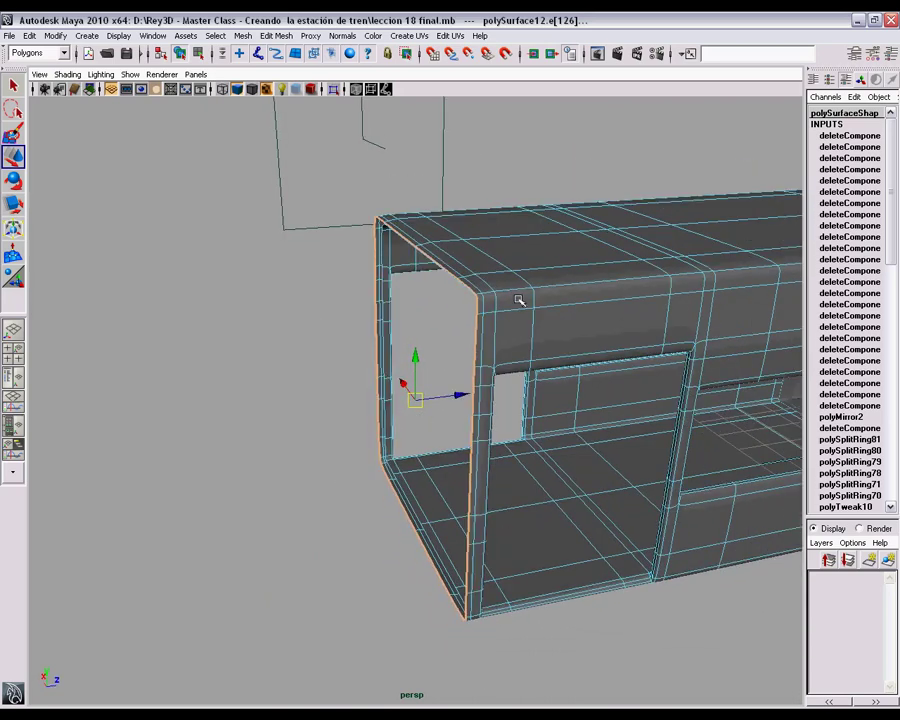
{"action": "left_click", "coordinate": [538, 187]}
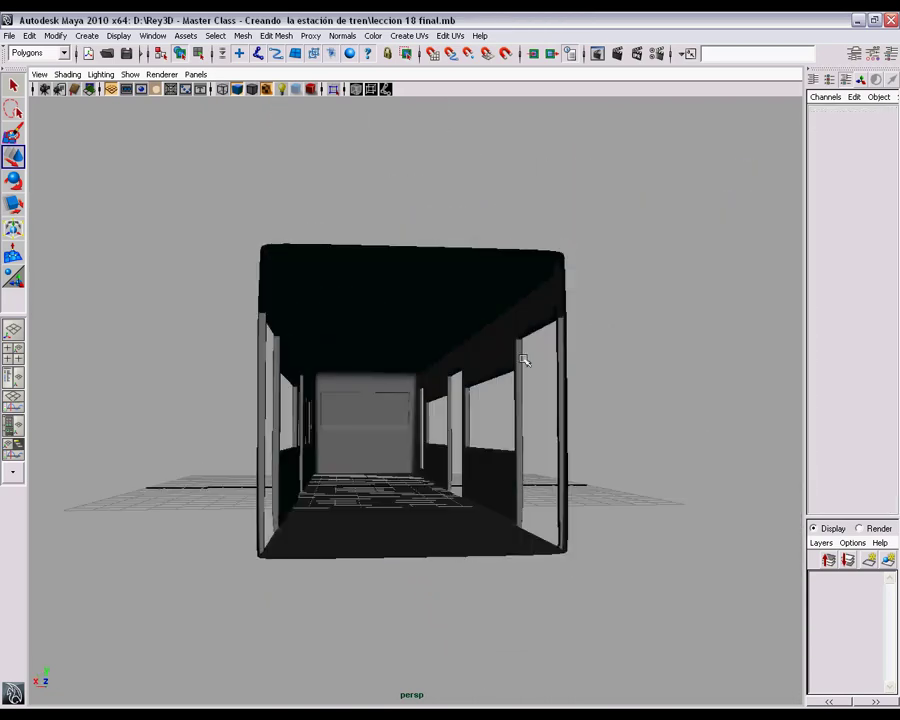
Step: Examine the car interior from the open end and the joined sections through the side door opening, with polySurface12 highlighted briefly
{"action": "right_click_drag", "start_coordinate": [522, 358], "coordinate": [557, 426], "text": "alt"}
{"action": "left_click_drag", "start_coordinate": [558, 425], "coordinate": [508, 428], "text": "alt"}
{"action": "right_click_drag", "start_coordinate": [508, 428], "coordinate": [388, 383], "text": "alt"}
{"action": "left_click_drag", "start_coordinate": [515, 388], "coordinate": [745, 388], "text": "alt"}
{"action": "middle_click_drag", "start_coordinate": [418, 378], "coordinate": [630, 368], "text": "alt"}
{"action": "left_click_drag", "start_coordinate": [523, 389], "coordinate": [488, 382], "text": "alt"}
{"action": "right_click_drag", "start_coordinate": [488, 382], "coordinate": [482, 396], "text": "alt"}
{"action": "left_click_drag", "start_coordinate": [482, 396], "coordinate": [331, 388], "text": "alt"}
{"action": "left_click", "coordinate": [409, 268]}
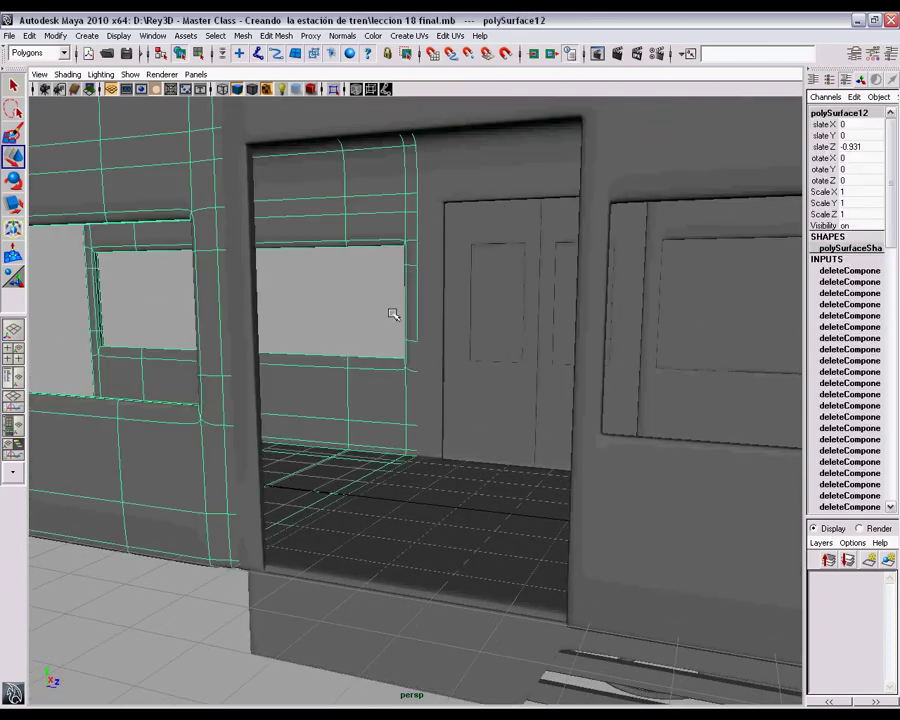
{"action": "right_click_drag", "start_coordinate": [413, 304], "coordinate": [460, 346], "text": "alt"}
{"action": "left_click", "coordinate": [414, 297]}
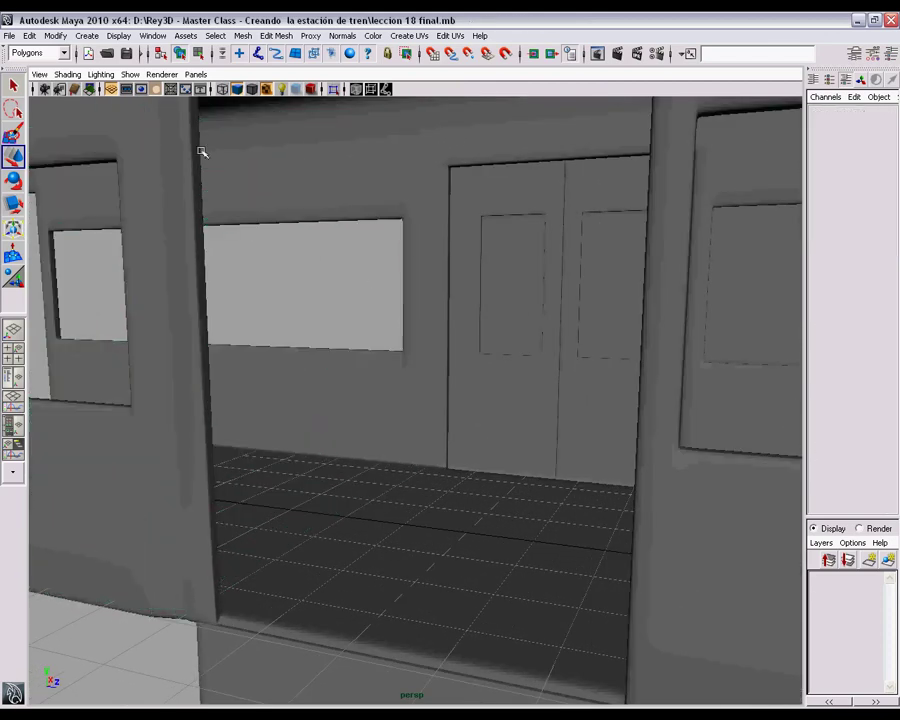
Step: Show the resolution gate and configure rendering with mental ray at the Full 1024 image size preset
{"action": "left_click", "coordinate": [155, 89]}
{"action": "mouse_move", "coordinate": [367, 369]}
{"action": "left_mouse_down", "text": "alt"}
{"action": "mouse_move", "coordinate": [358, 364]}
{"action": "mouse_move", "coordinate": [372, 358]}
{"action": "left_mouse_up", "text": "alt"}
{"action": "left_click", "coordinate": [656, 55]}
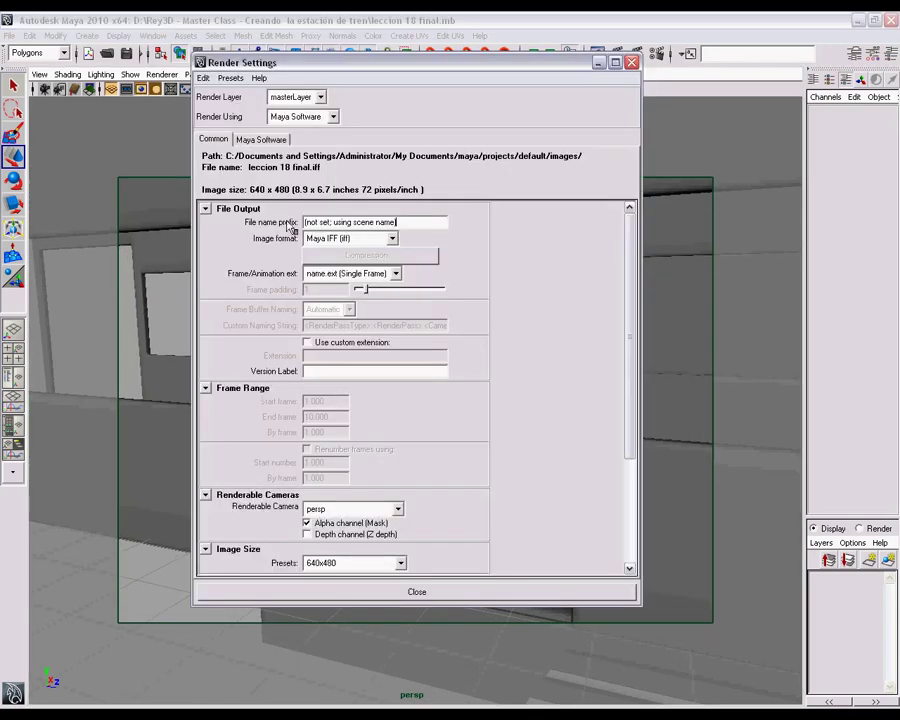
{"action": "left_click", "coordinate": [305, 117]}
{"action": "left_click", "coordinate": [295, 153]}
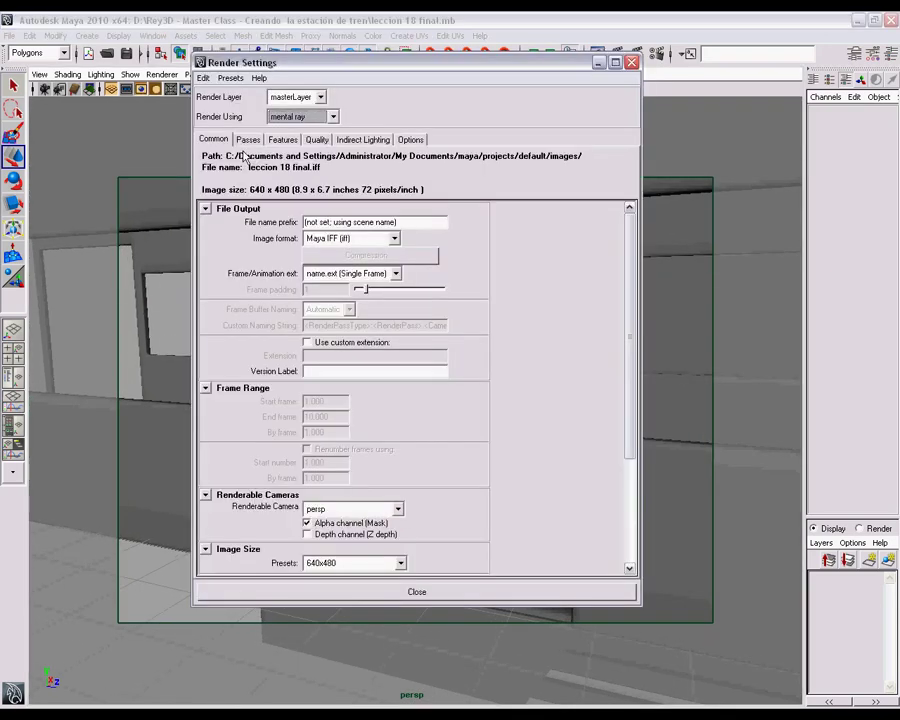
{"action": "left_click_drag", "start_coordinate": [637, 295], "coordinate": [635, 398]}
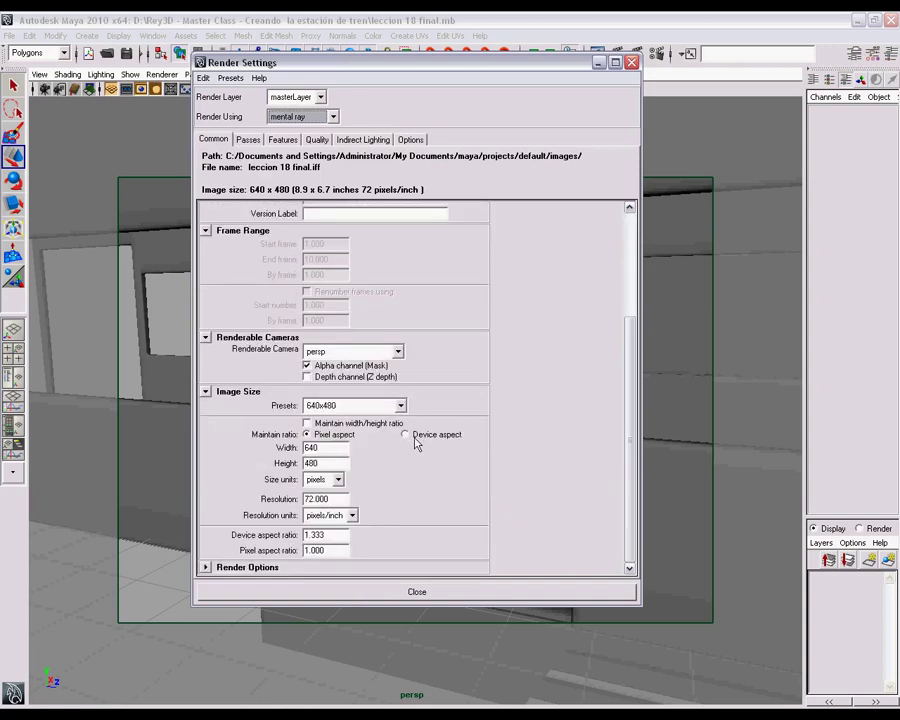
{"action": "left_click", "coordinate": [399, 406]}
{"action": "left_click_drag", "start_coordinate": [403, 457], "coordinate": [403, 443]}
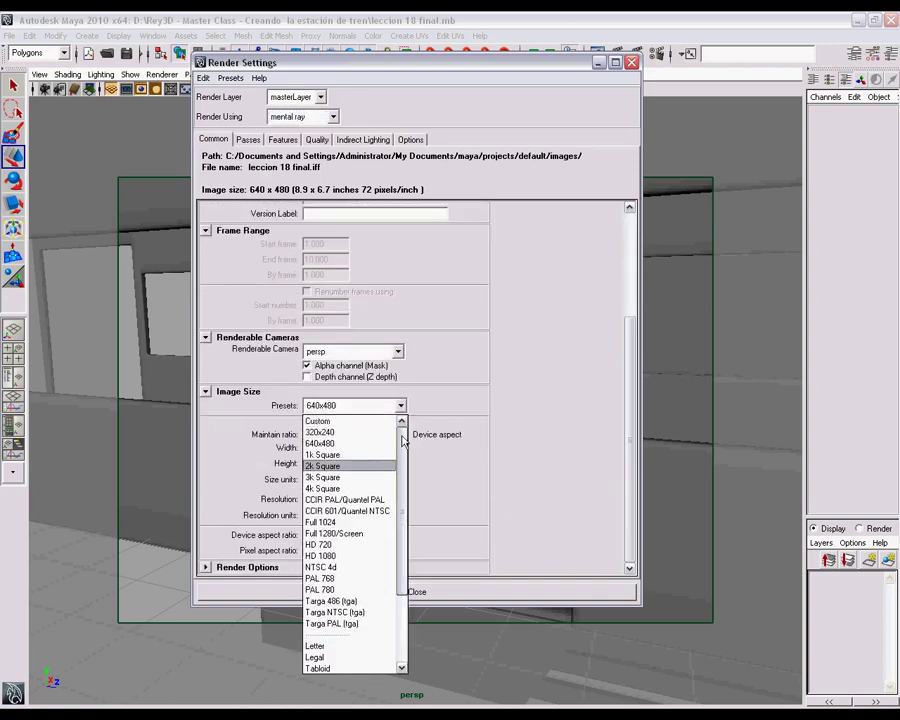
{"action": "left_click", "coordinate": [347, 523]}
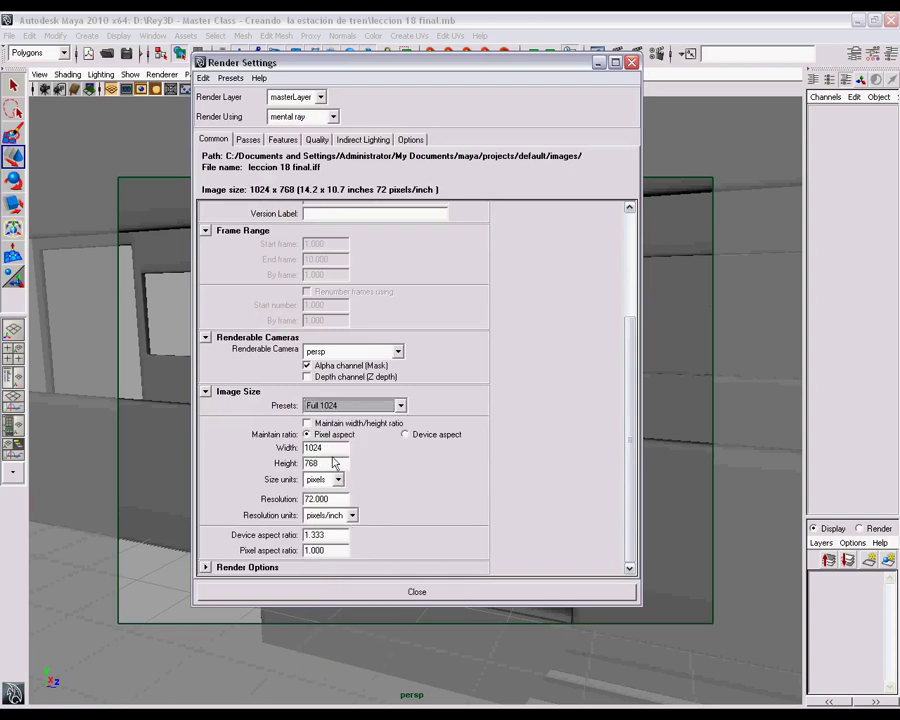
Step: Apply the Production quality preset and enable Final Gathering, then close the render settings
{"action": "left_click", "coordinate": [317, 140]}
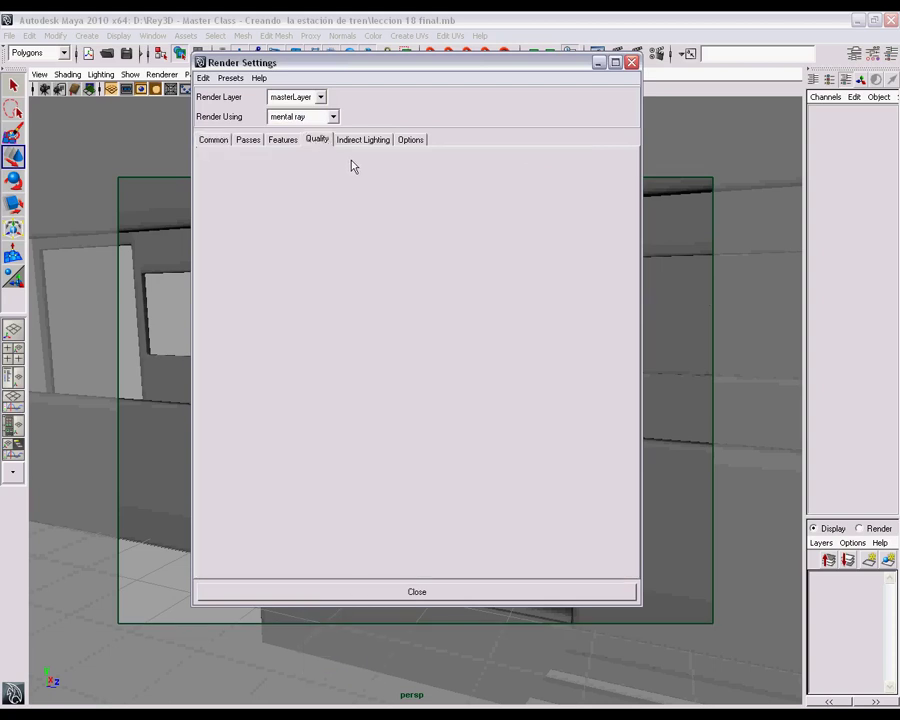
{"action": "left_click", "coordinate": [352, 159]}
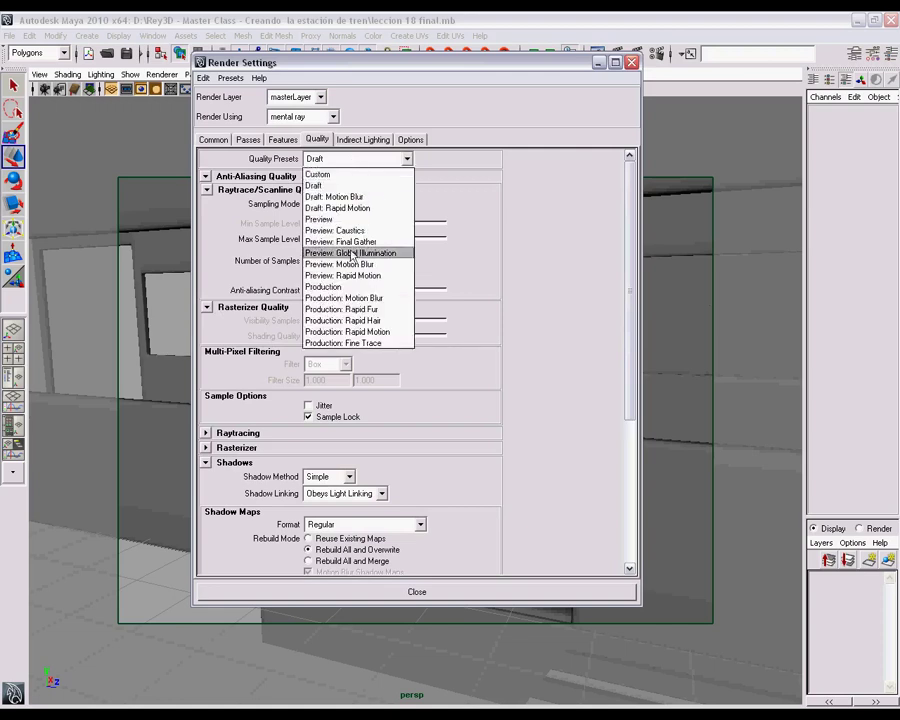
{"action": "left_click", "coordinate": [385, 287]}
{"action": "left_click", "coordinate": [364, 140]}
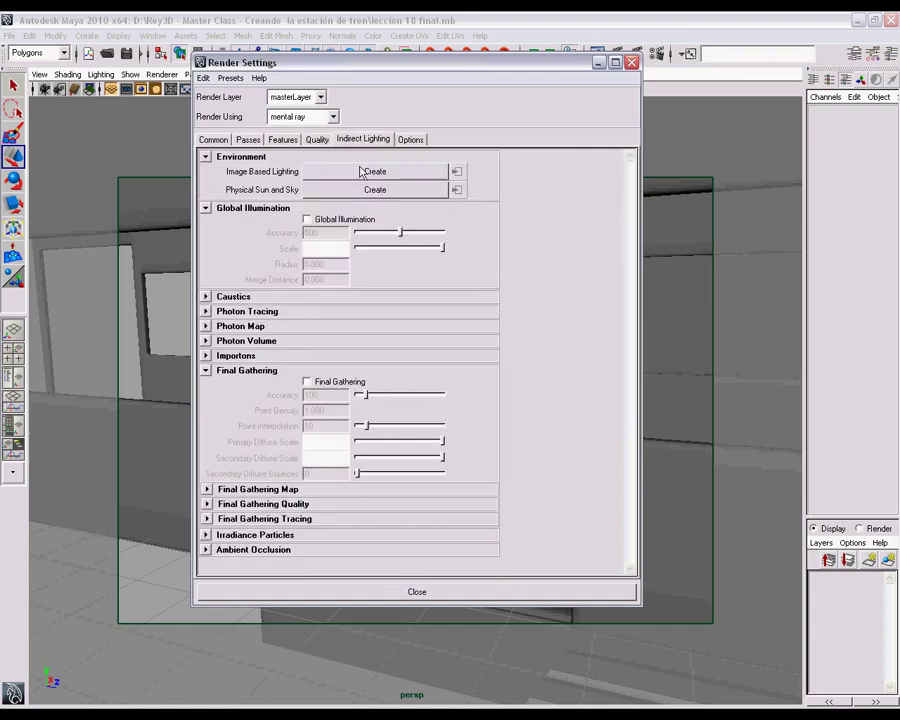
{"action": "left_click", "coordinate": [337, 384]}
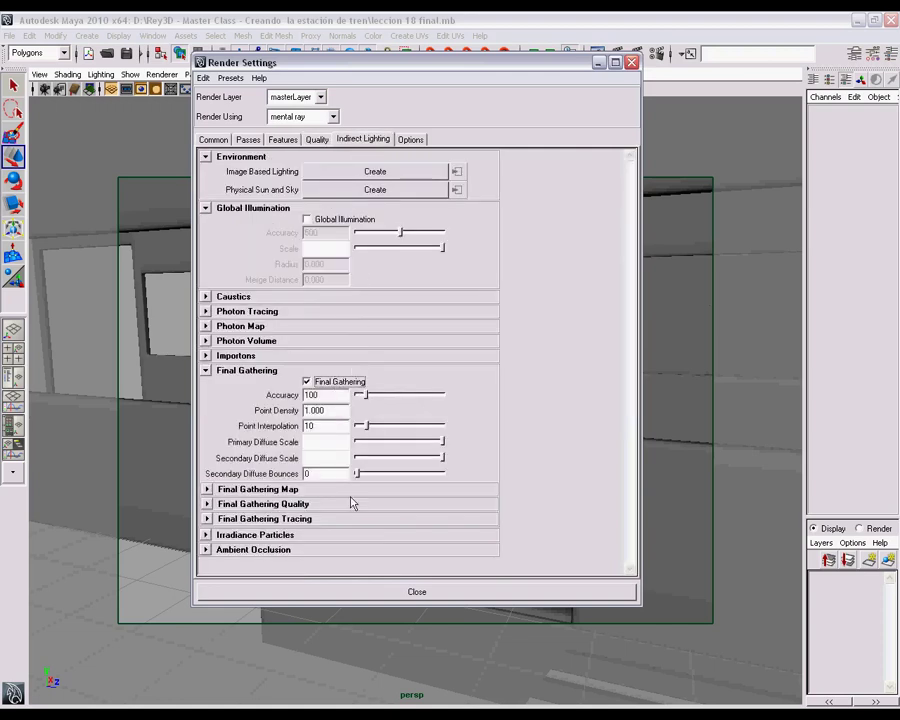
{"action": "left_click", "coordinate": [410, 591]}
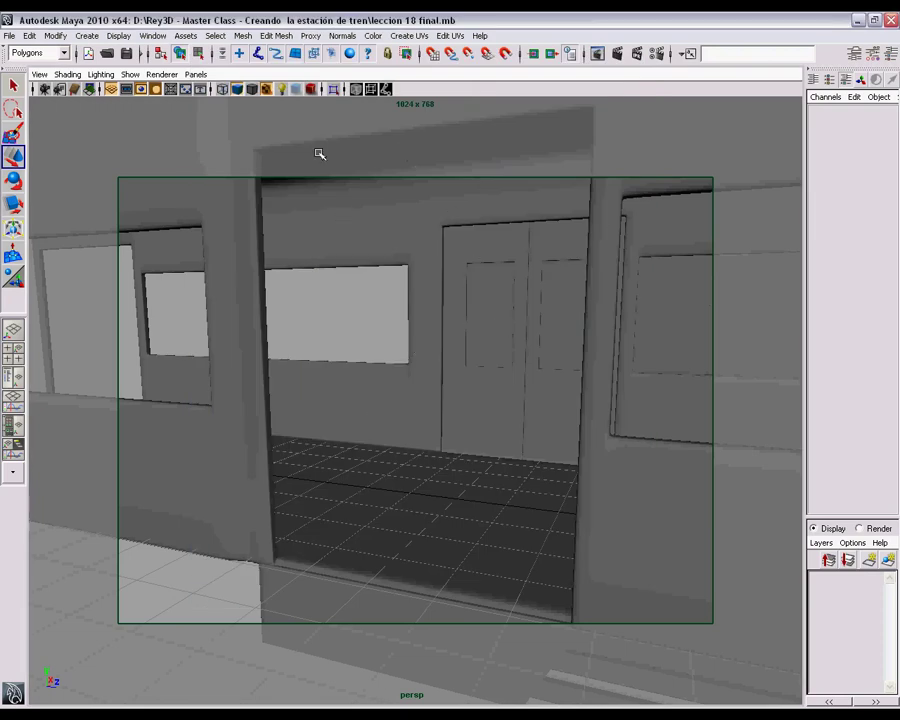
Step: Check the Loaded and Auto load settings of the Mayatomr.mll plug-in, and close the Plug-in Manager
{"action": "left_click", "coordinate": [153, 37]}
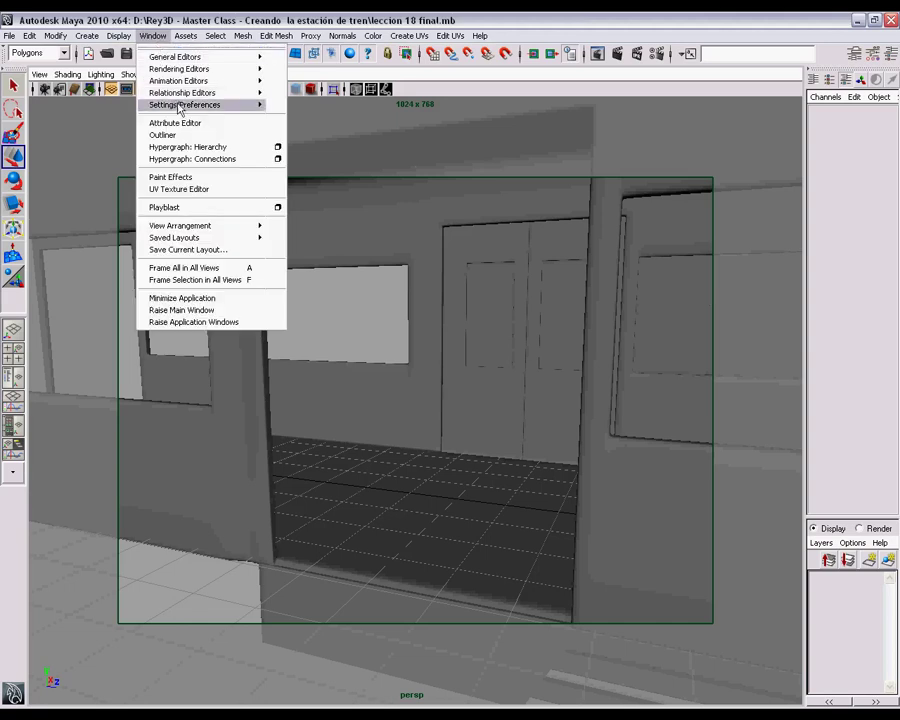
{"action": "mouse_move", "coordinate": [219, 112]}
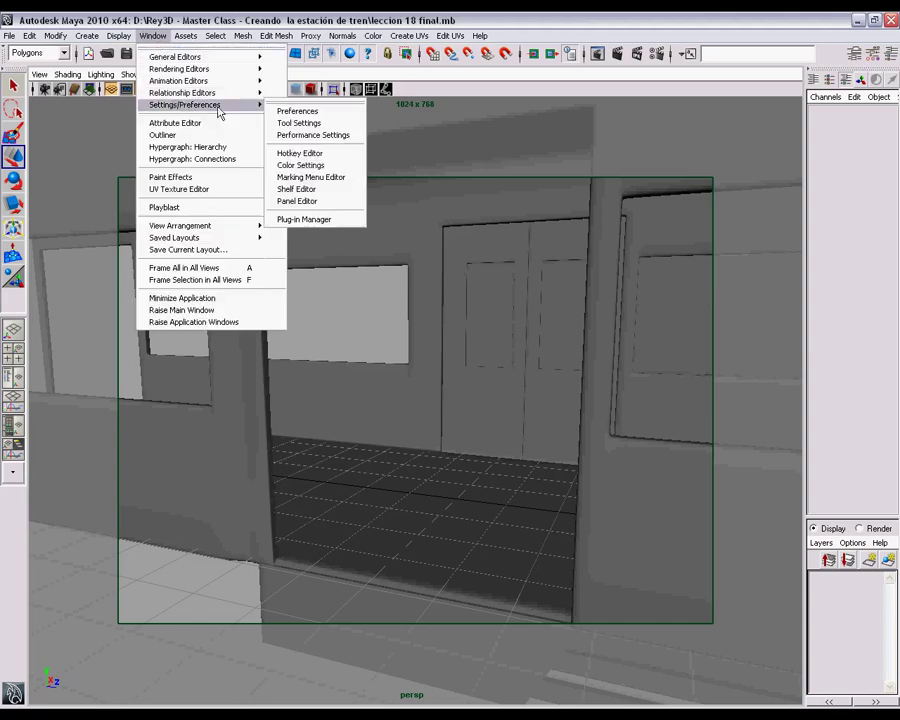
{"action": "left_click", "coordinate": [345, 218]}
{"action": "left_click_drag", "start_coordinate": [427, 193], "coordinate": [428, 305]}
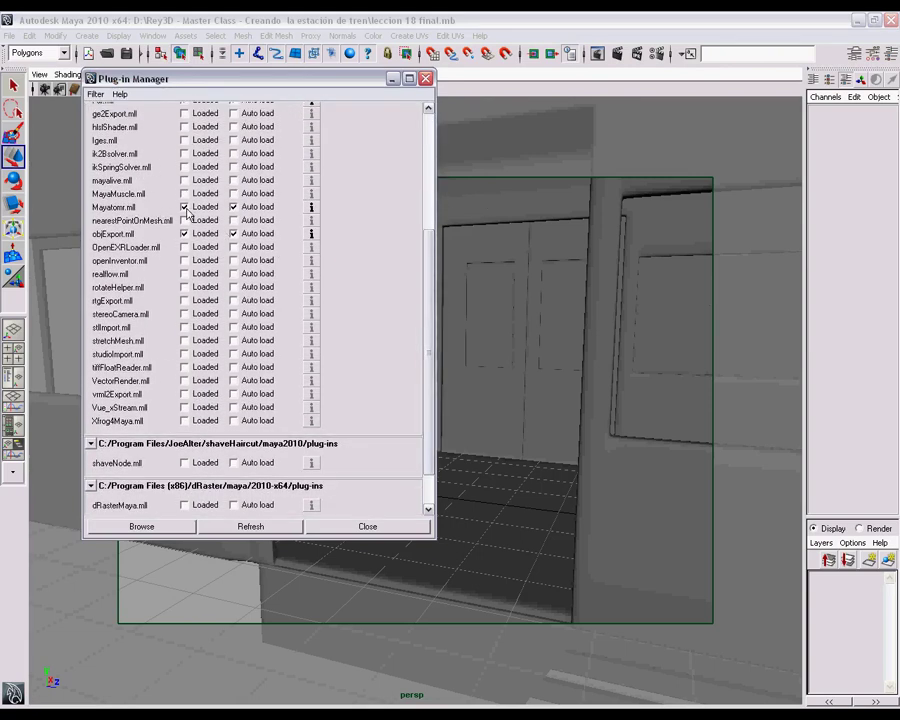
{"action": "left_click", "coordinate": [369, 524]}
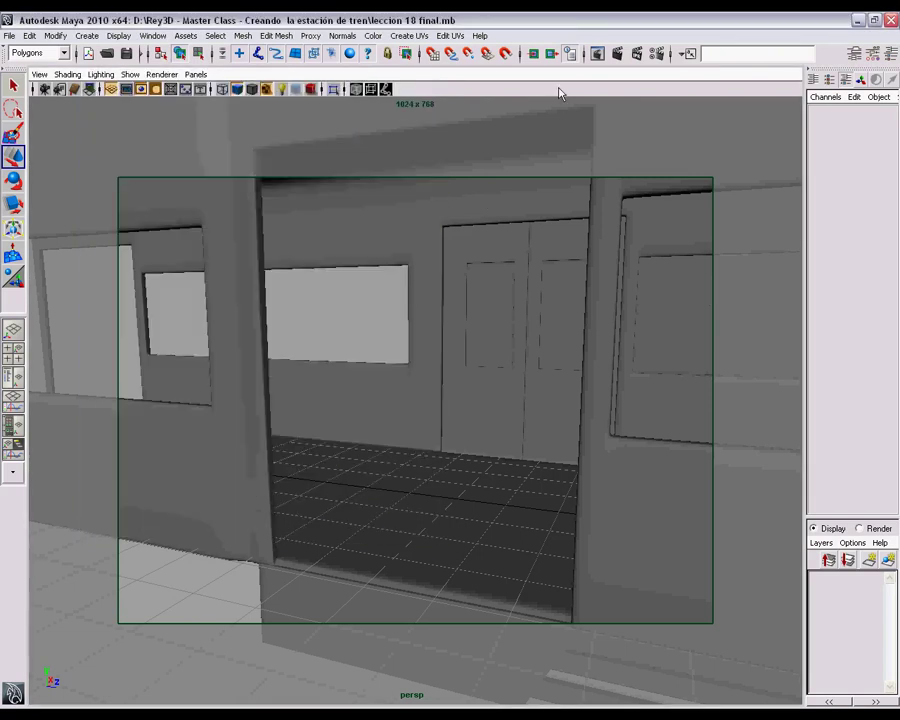
Step: Render the perspective view with mental ray and compare the image with the joint between polySurface12 and polySurface10 in the model
{"action": "left_click", "coordinate": [616, 54]}
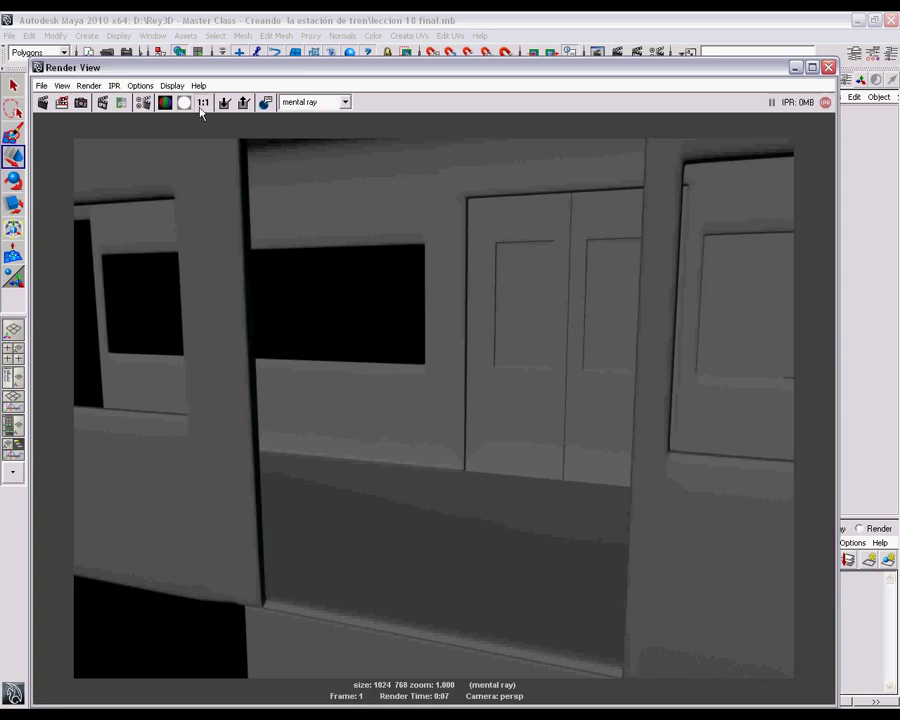
{"action": "left_click_drag", "start_coordinate": [507, 84], "coordinate": [506, 466]}
{"action": "left_click", "coordinate": [400, 258]}
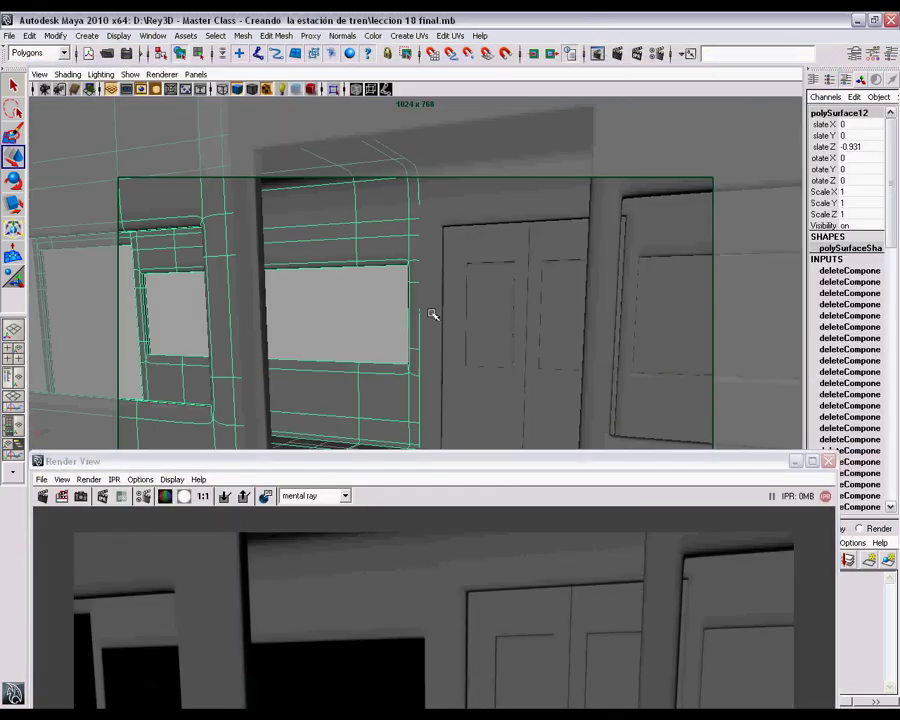
{"action": "left_click", "coordinate": [392, 220]}
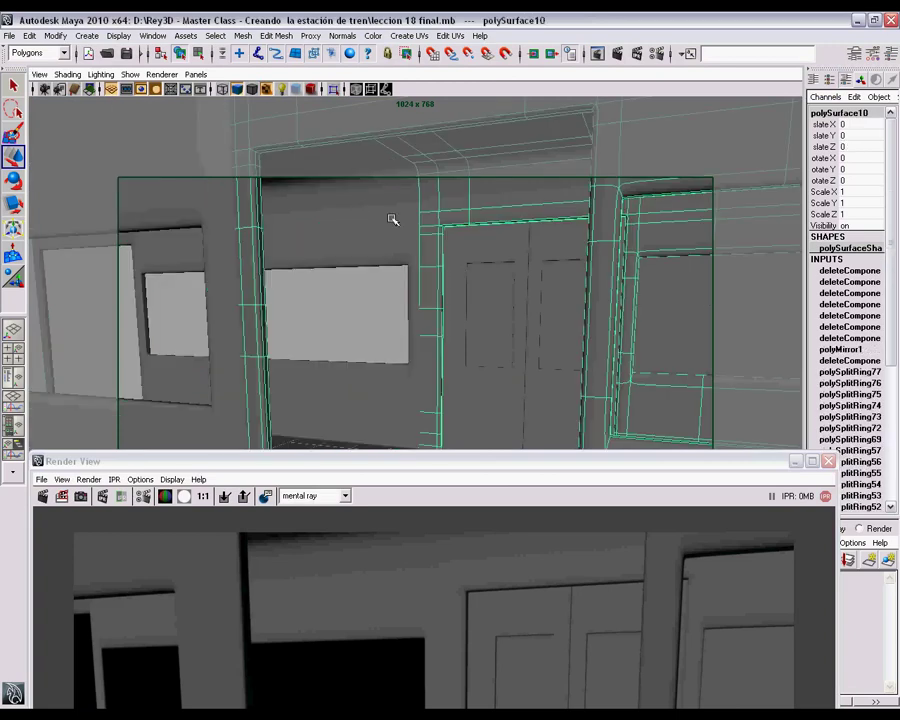
{"action": "left_click", "coordinate": [392, 220]}
{"action": "left_click", "coordinate": [372, 301]}
{"action": "left_click_drag", "start_coordinate": [418, 470], "coordinate": [430, 106]}
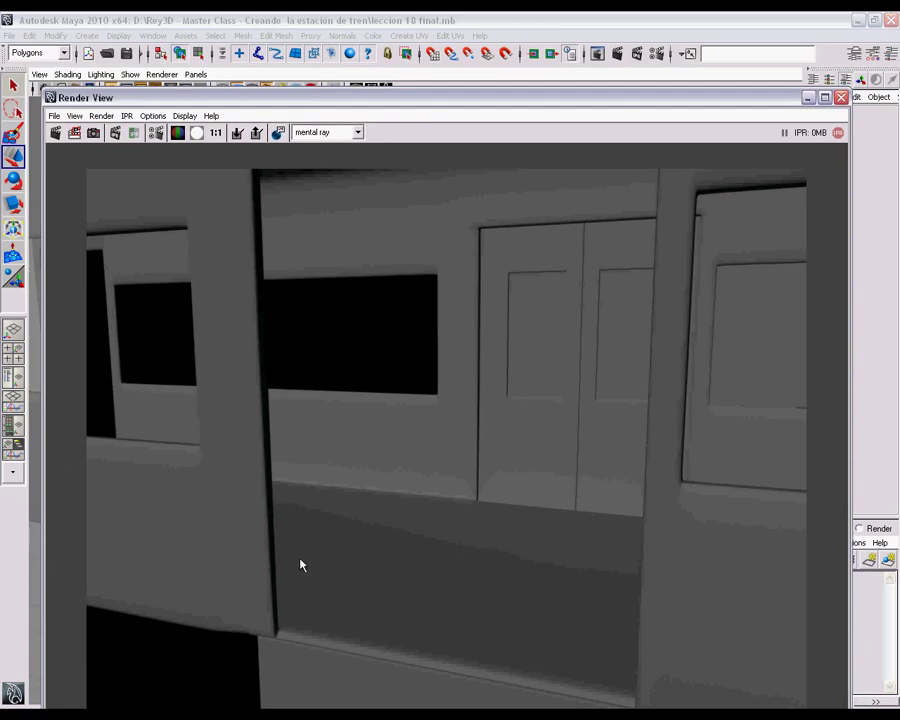
{"action": "left_click_drag", "start_coordinate": [543, 101], "coordinate": [545, 71]}
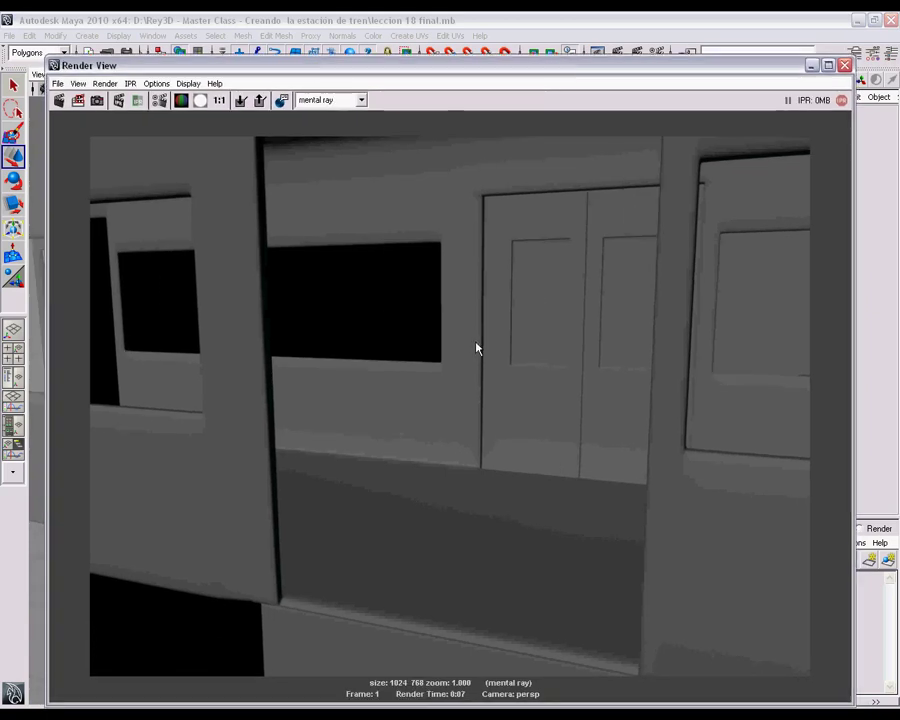